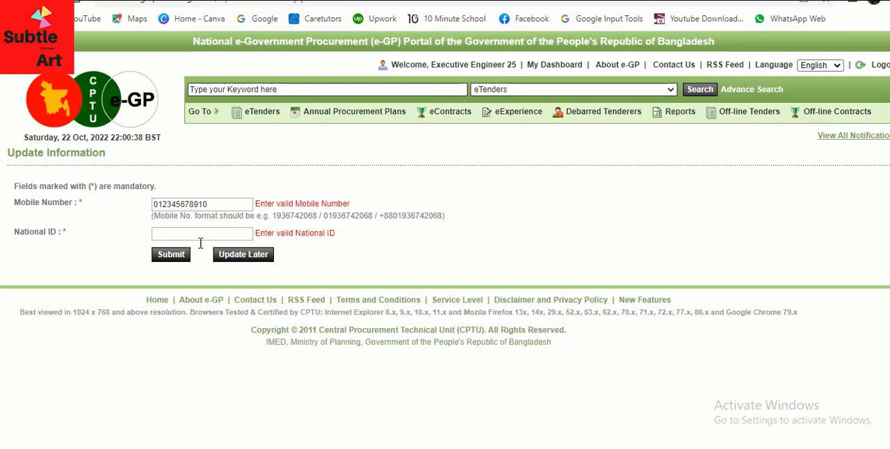
# - Postpone the mobile number and national ID update and dismiss the Tender Validity Extension notice
pyautogui.click(255, 259)
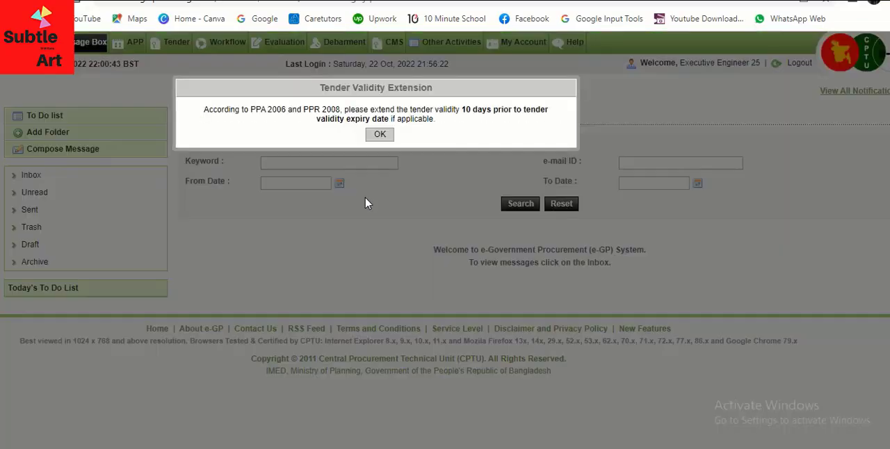
pyautogui.click(379, 134)
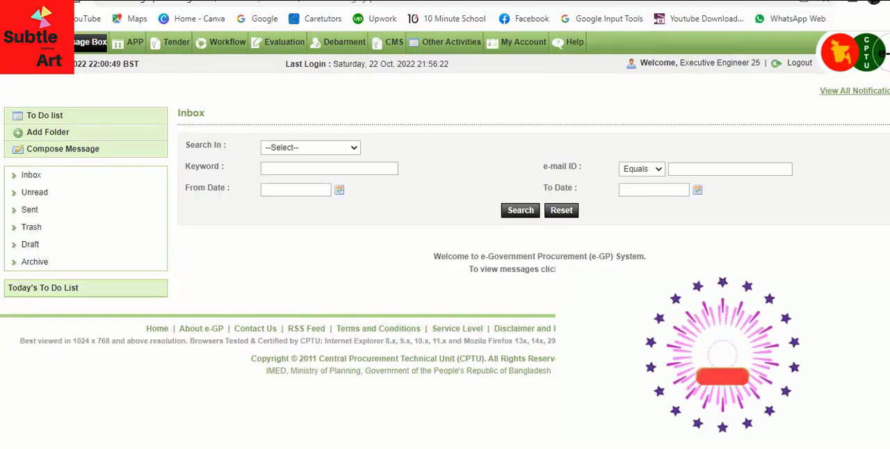
# - Open My APP and set the financial year filter to 2022-2023
pyautogui.moveTo(135, 40)
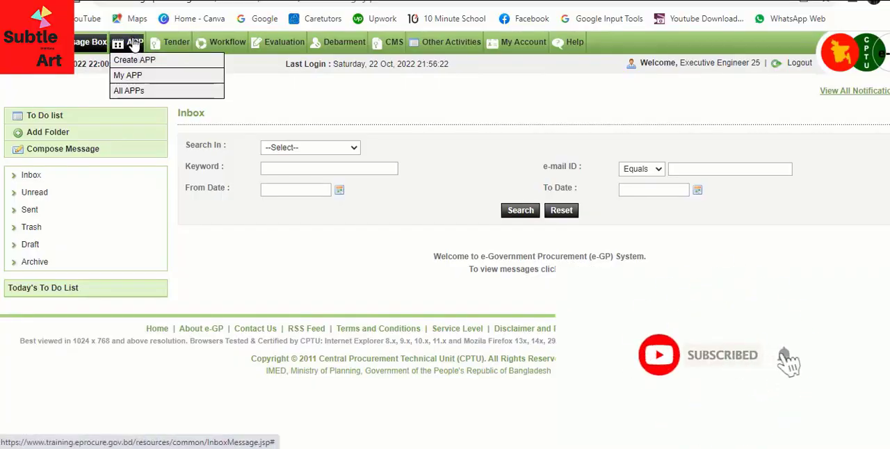
pyautogui.click(149, 80)
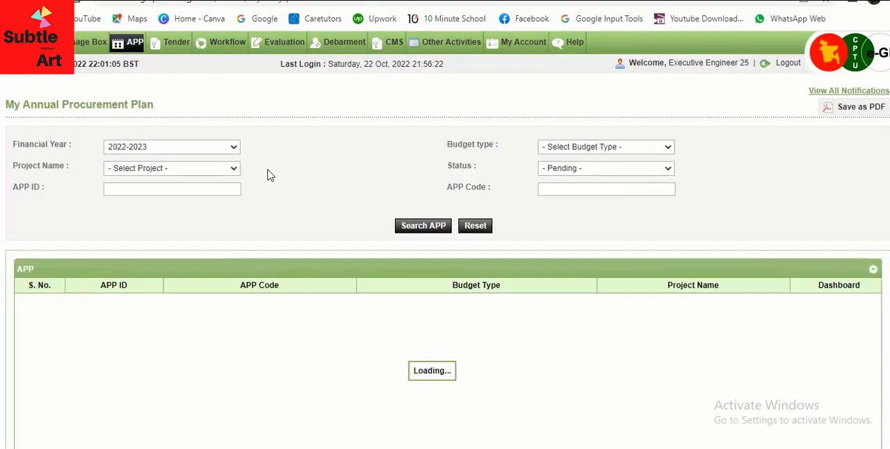
pyautogui.click(225, 150)
pyautogui.click(179, 162)
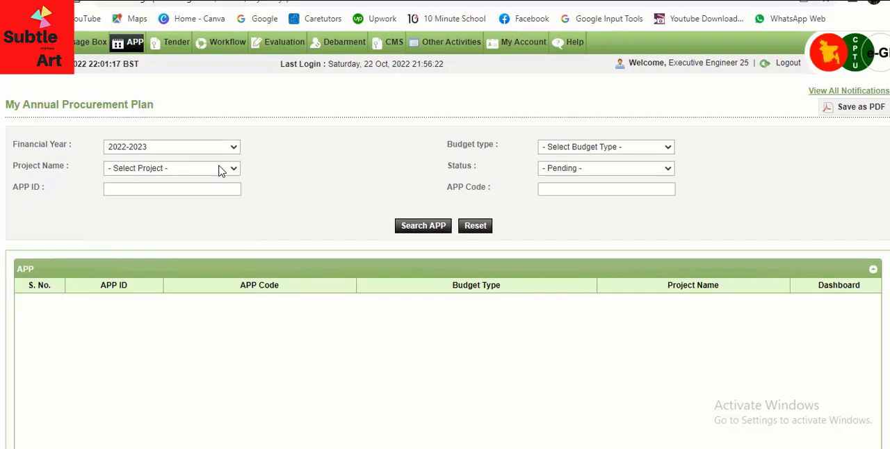
# - Set the budget type filter to Development and check the available project names
pyautogui.click(636, 149)
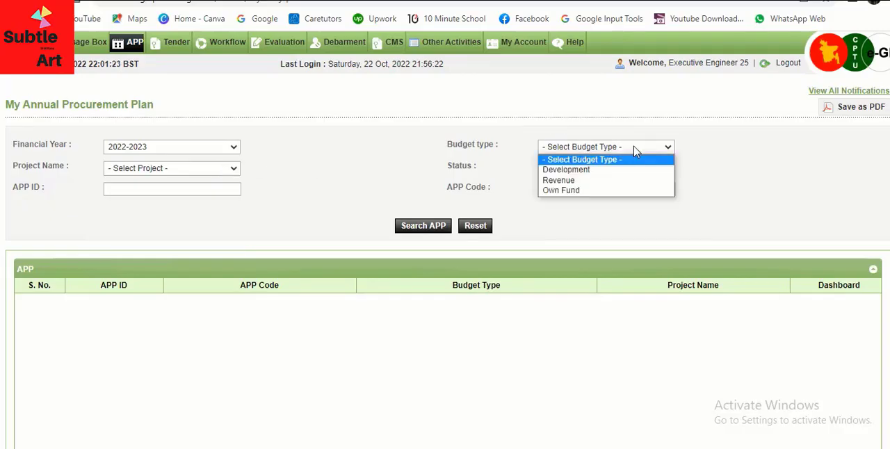
pyautogui.click(577, 172)
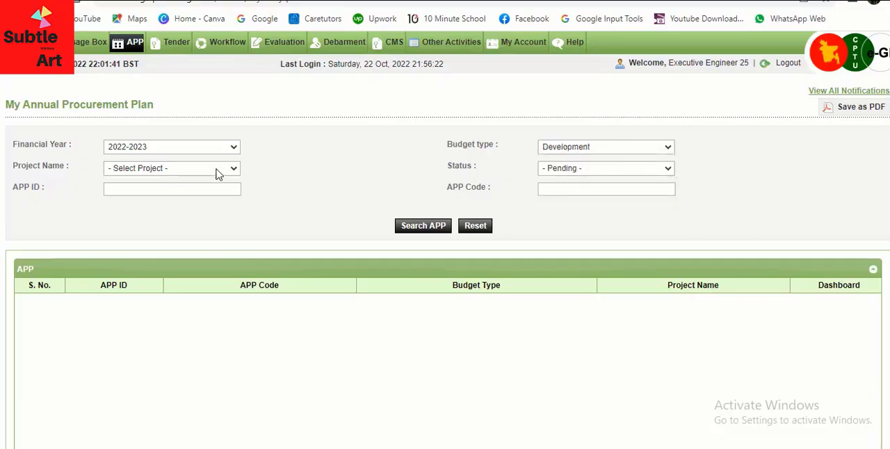
pyautogui.click(180, 173)
pyautogui.click(179, 174)
# - Search for procurement plans with budget type Revenue and status Approved
pyautogui.click(599, 149)
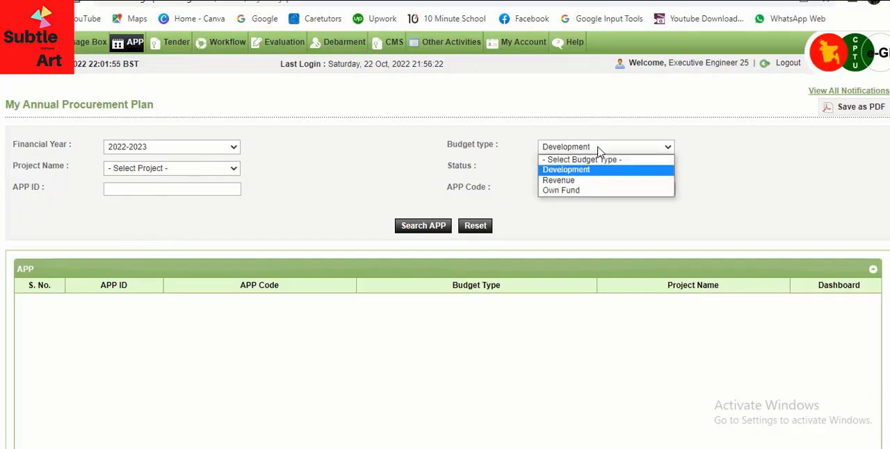
pyautogui.click(558, 181)
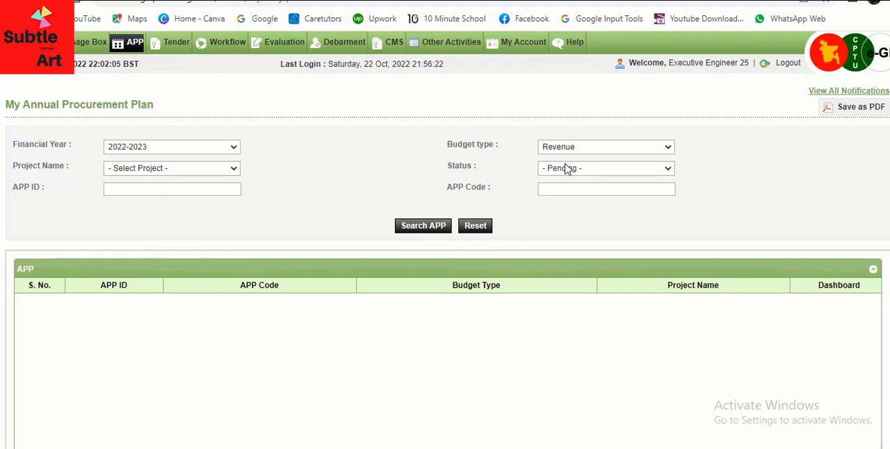
pyautogui.click(595, 173)
pyautogui.click(586, 191)
pyautogui.click(420, 228)
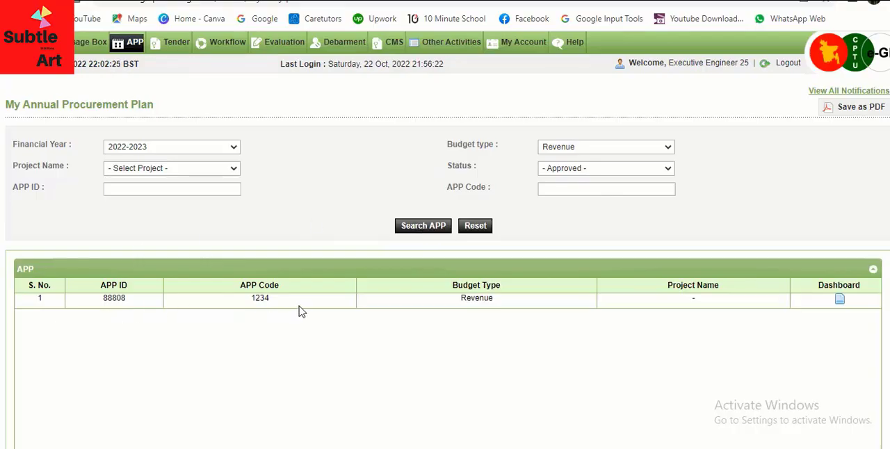
# - Open the dashboard of the Revenue plan with APP code 1234 and start adding a new package
pyautogui.click(840, 301)
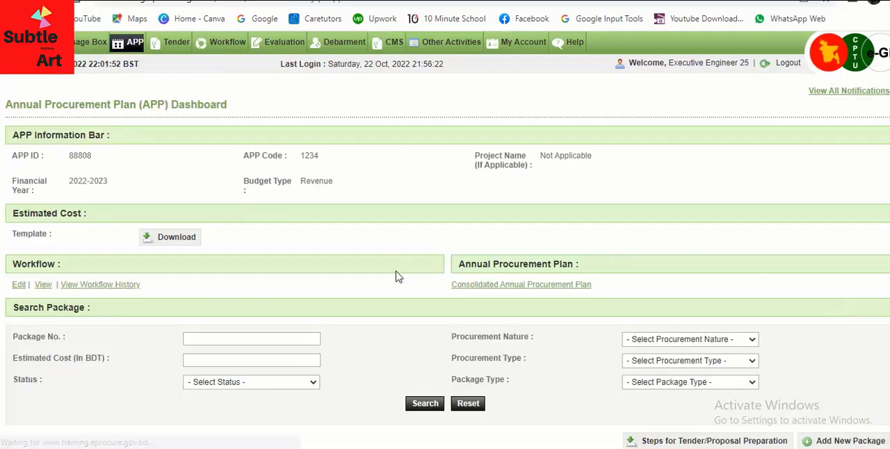
pyautogui.scroll(-5, 395, 276)
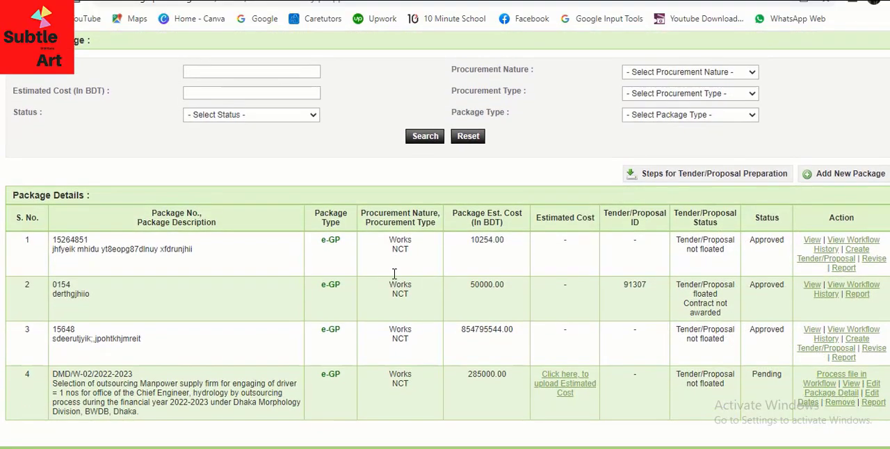
pyautogui.scroll(-2, 394, 273)
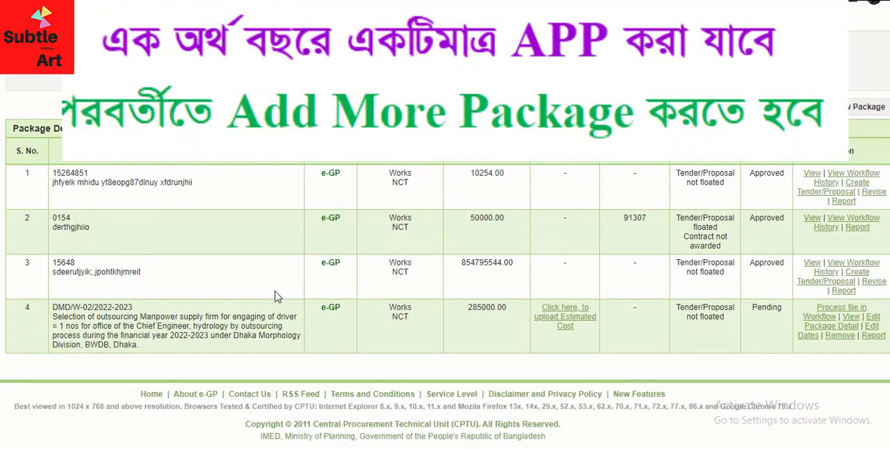
pyautogui.scroll(2, 274, 297)
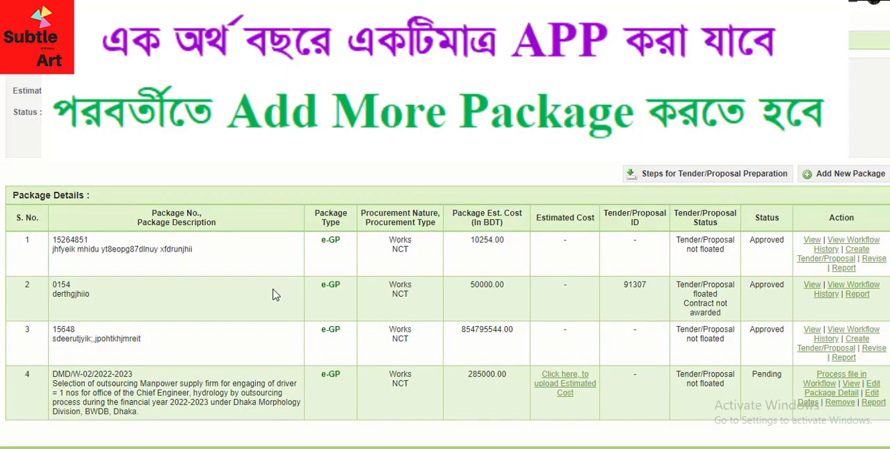
pyautogui.scroll(2, 345, 292)
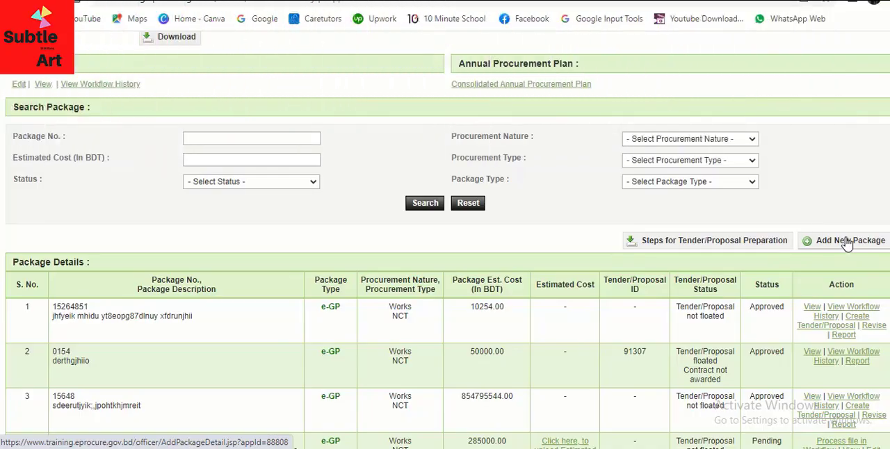
pyautogui.click(847, 241)
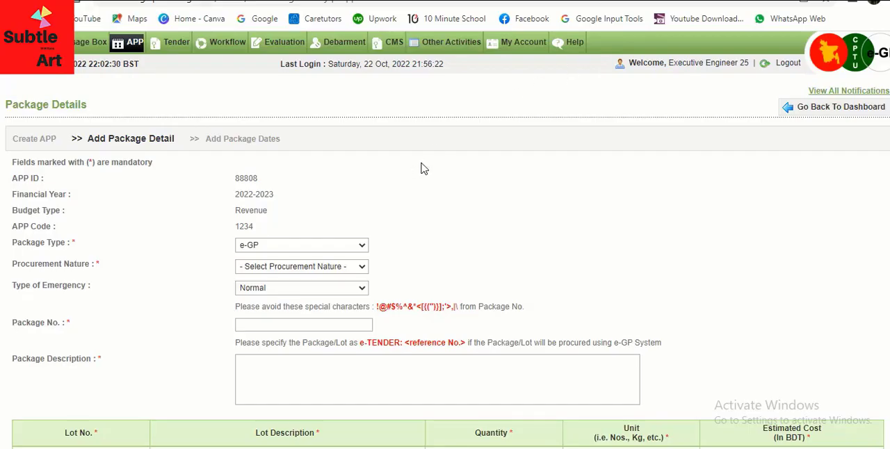
# - Set the package type to e-GP, the procurement nature to Works and the type of emergency to Normal
pyautogui.scroll(-2, 338, 173)
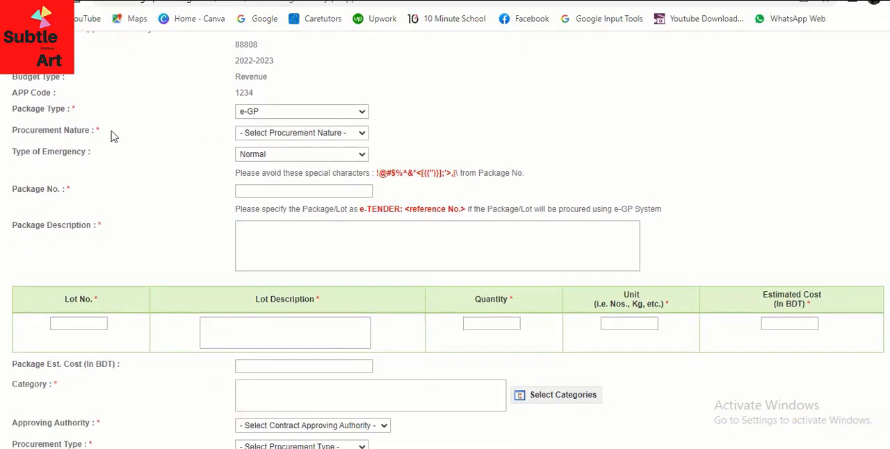
pyautogui.click(308, 112)
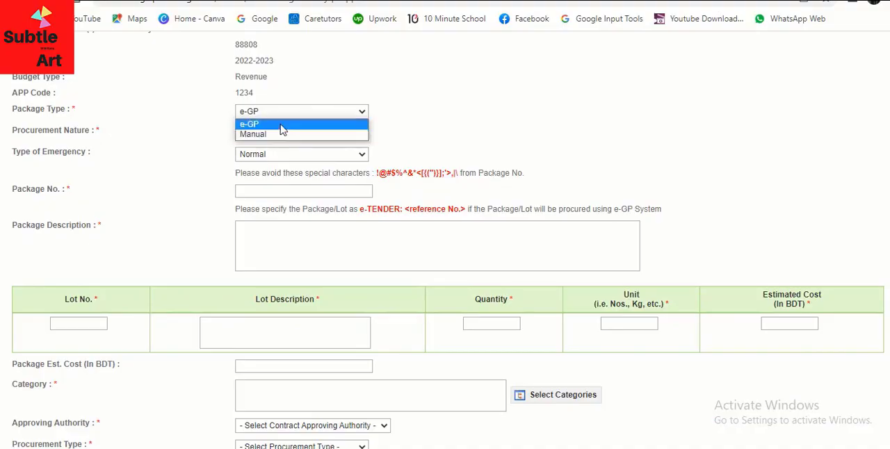
pyautogui.click(282, 125)
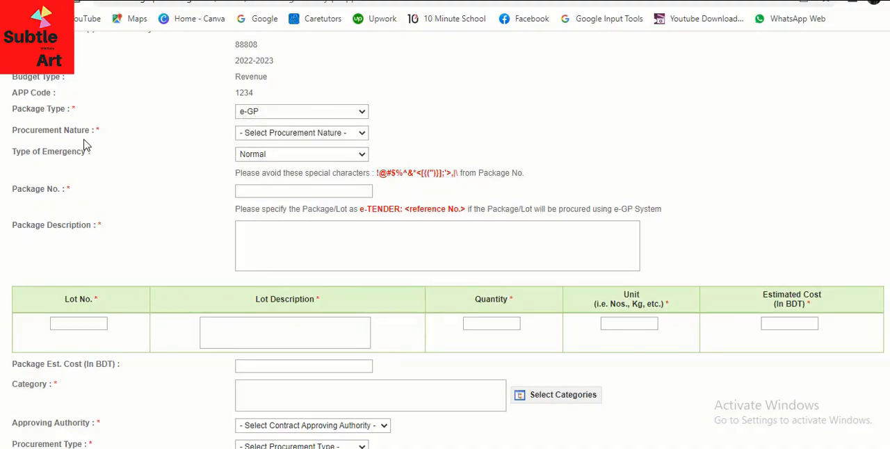
pyautogui.click(323, 134)
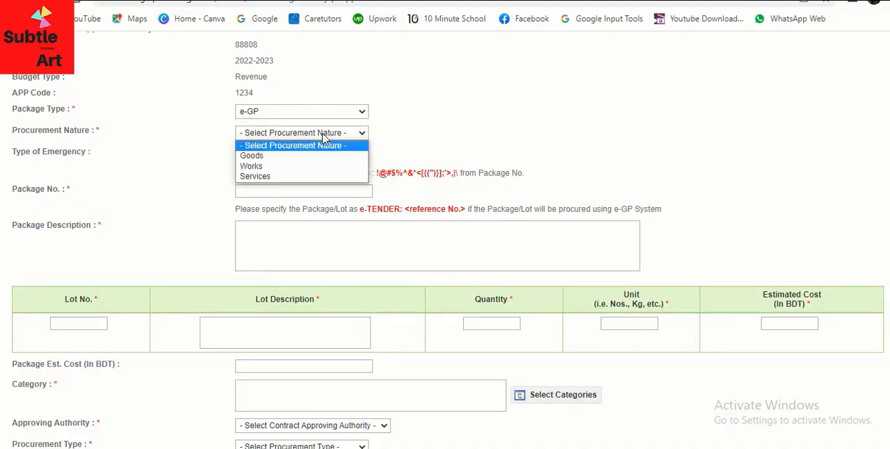
pyautogui.click(266, 169)
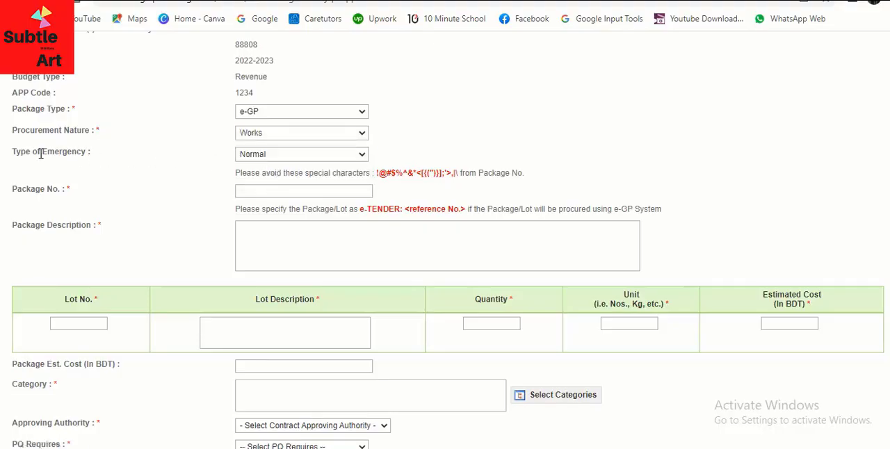
pyautogui.click(326, 159)
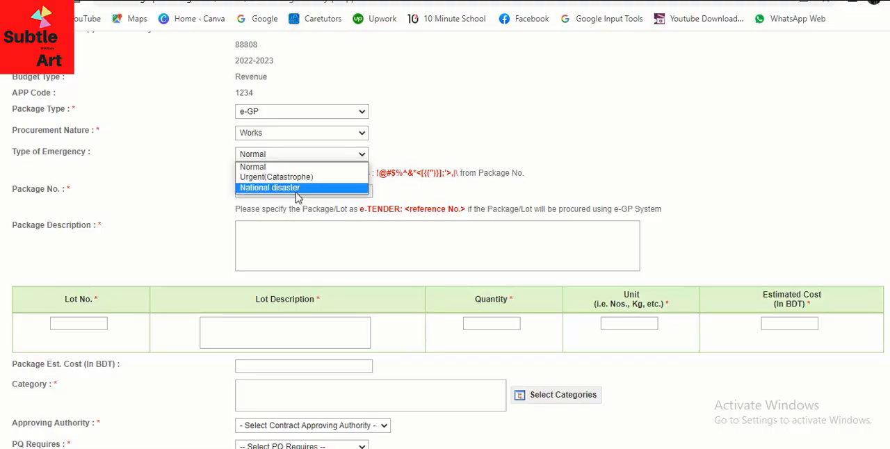
pyautogui.click(274, 158)
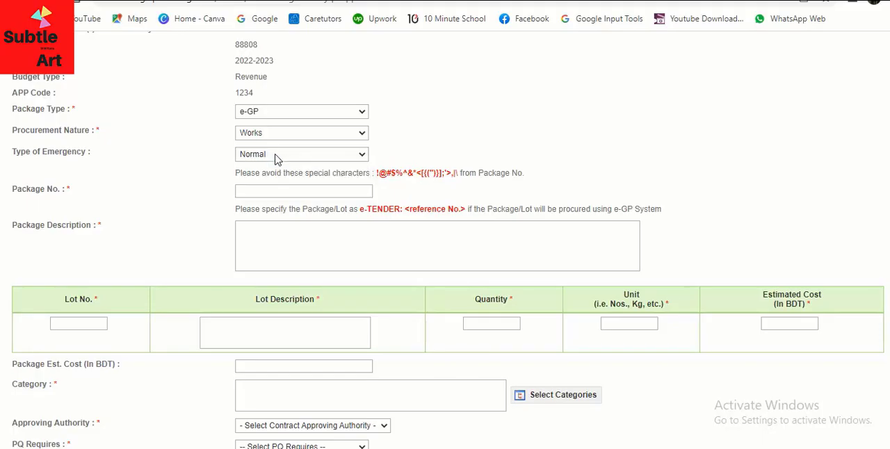
# - Change the package number's year in the Excel estimate title to 2022-23 and enter Package No. NDR-MMR-01/2022-23 in the e-GP form
pyautogui.scroll(-1, 277, 159)
pyautogui.scroll(-1, 277, 159)
pyautogui.scroll(1, 278, 153)
pyautogui.click(267, 192)
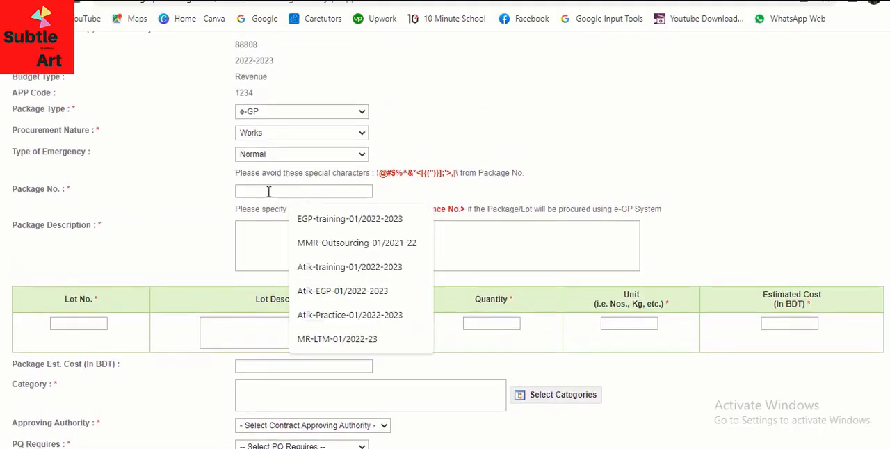
pyautogui.click(179, 210)
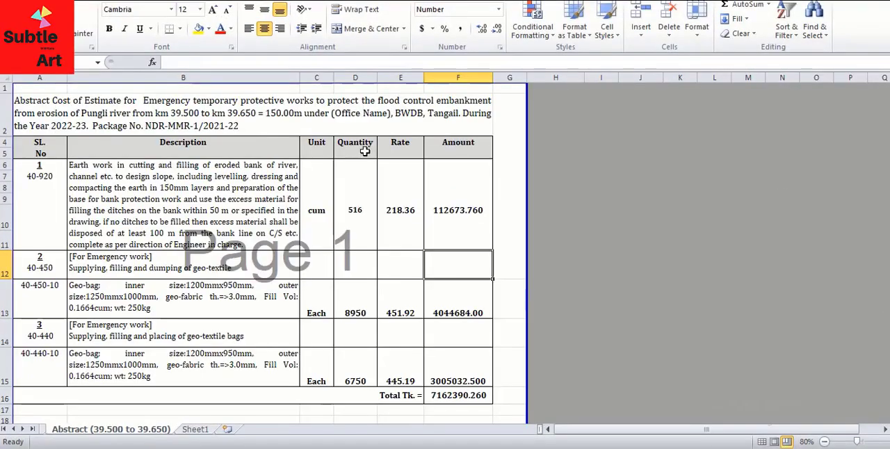
pyautogui.click(242, 124)
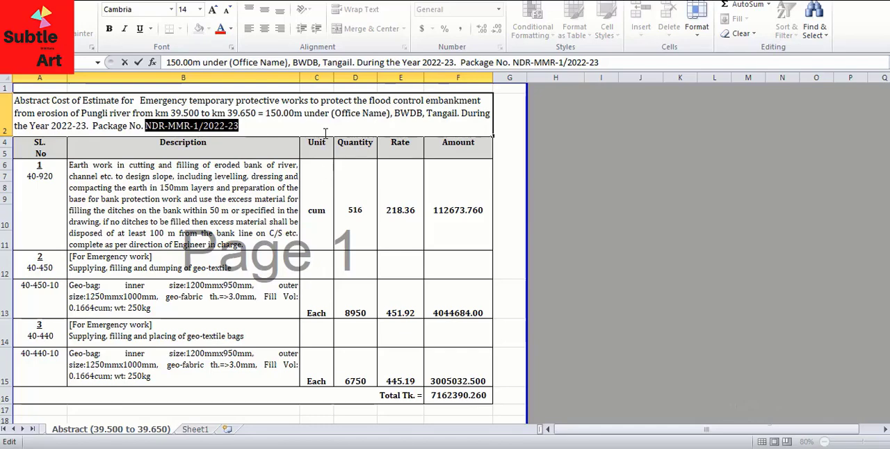
pyautogui.click(327, 131)
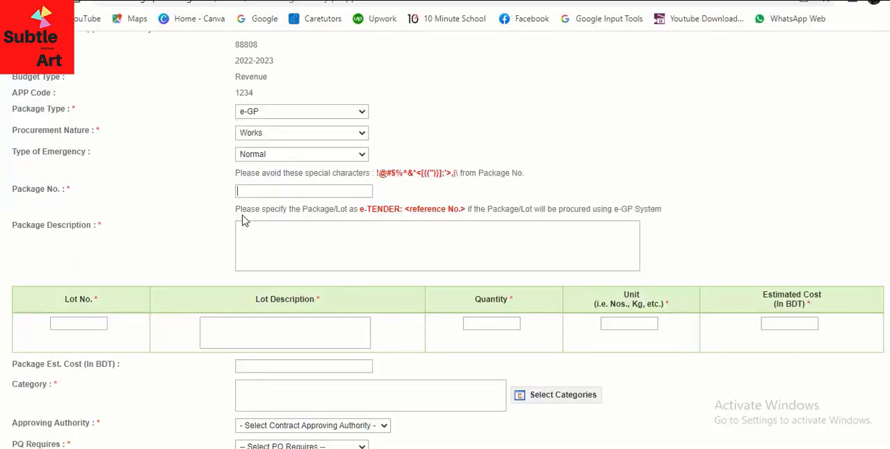
pyautogui.write('NDR-MMR-01/2022-23')
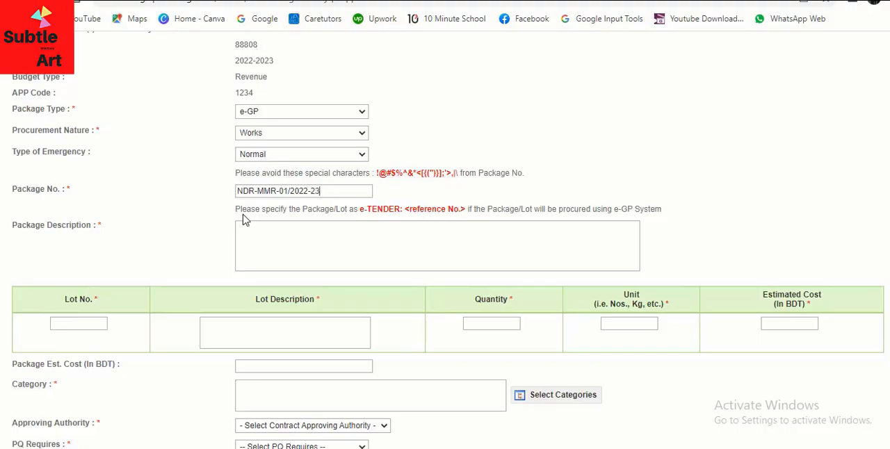
# - Copy the work title from "Emergency temporary protective works" to "During the Year 2022-23" in the Excel estimate into the form's Package Description
pyautogui.click(280, 236)
pyautogui.click(565, 448)
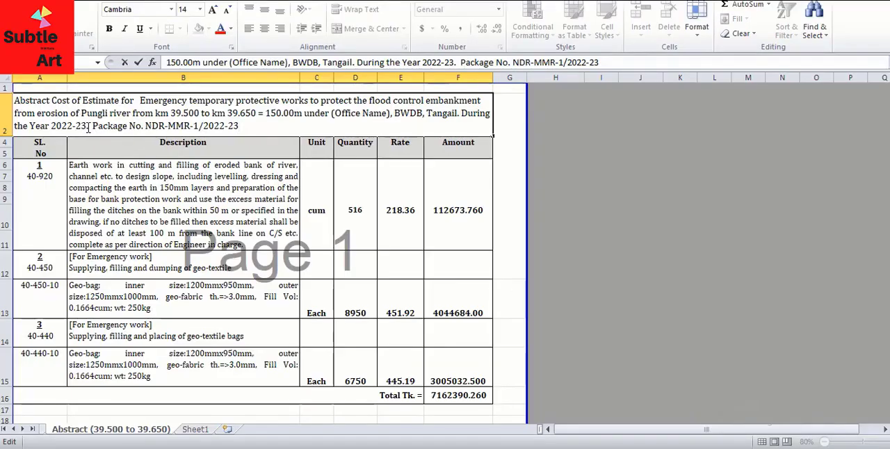
pyautogui.moveTo(88, 129); pyautogui.dragTo(138, 100)
pyautogui.rightClick(147, 102)
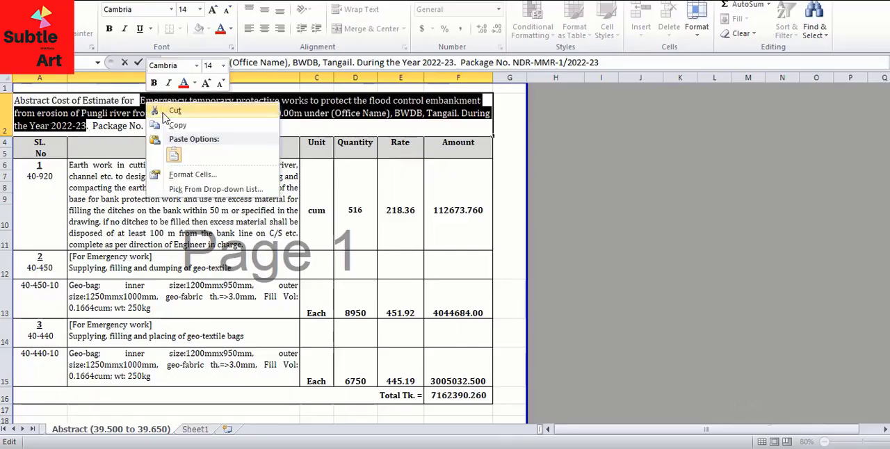
pyautogui.click(174, 125)
pyautogui.click(556, 448)
pyautogui.click(256, 237)
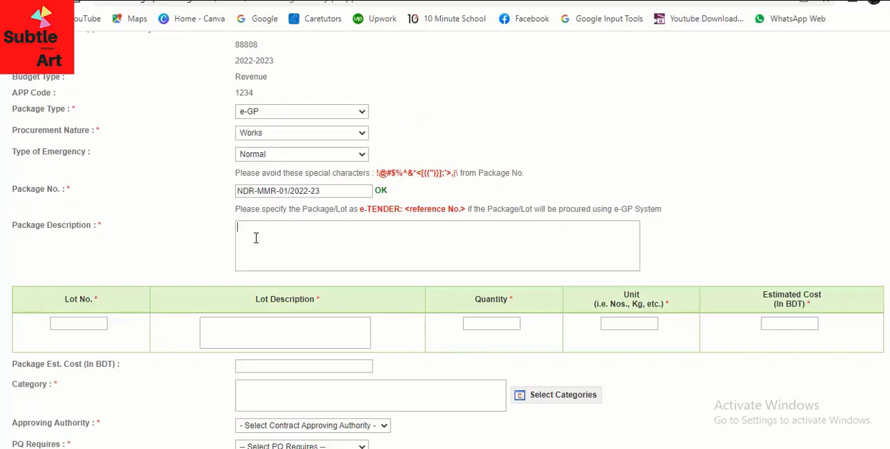
pyautogui.hotkey('ctrl', 'v')
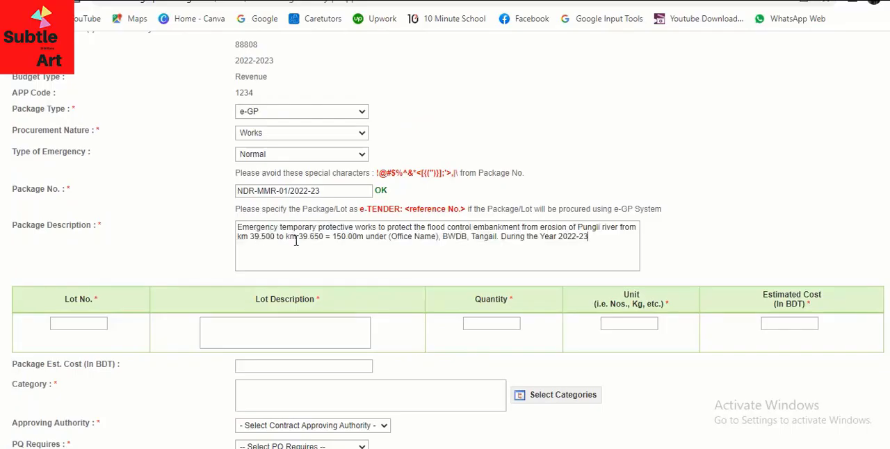
# - Paste the copied work title into the Lot Description and enter NDR-MMR-01/2022-23 as the Lot No
pyautogui.scroll(-1, 295, 239)
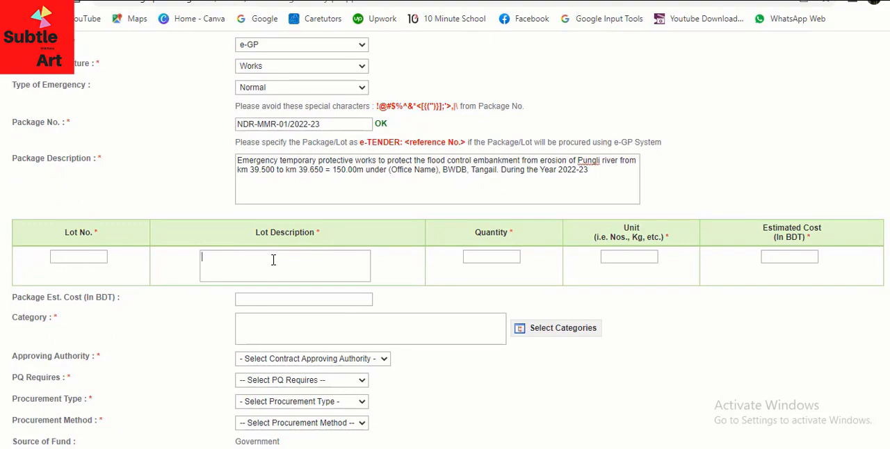
pyautogui.hotkey('ctrl', 'v')
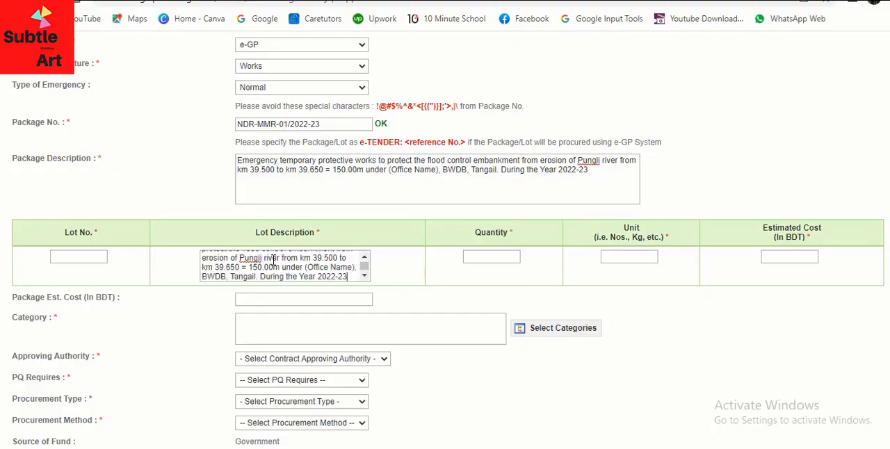
pyautogui.click(69, 257)
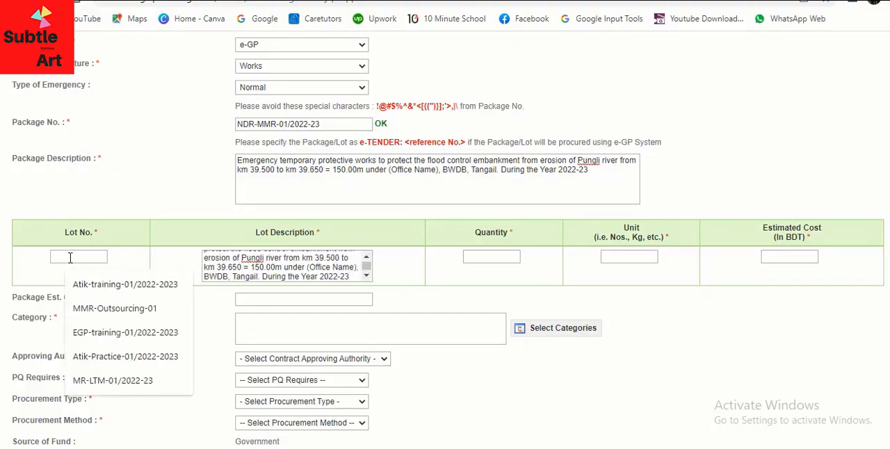
pyautogui.write('NDR-MMR-01/')
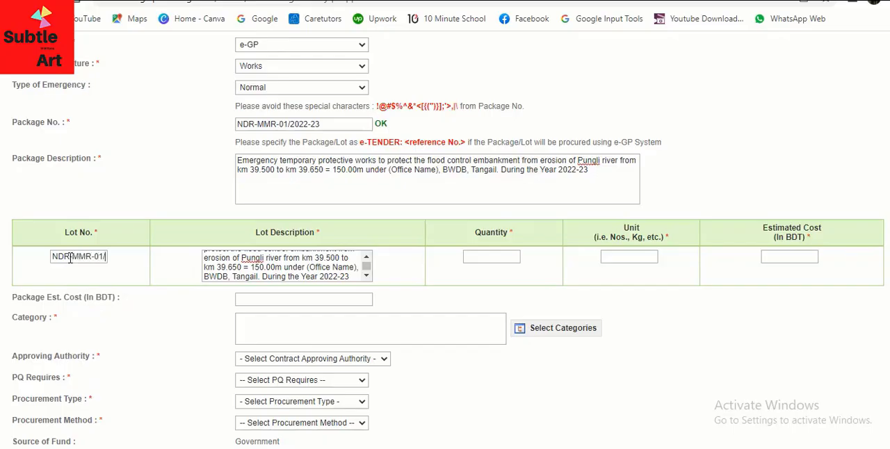
pyautogui.write('2022')
pyautogui.write('-23')
pyautogui.press('Left')
pyautogui.press('Home')
# - Set the lot's quantity to 150 and its unit to m
pyautogui.click(474, 258)
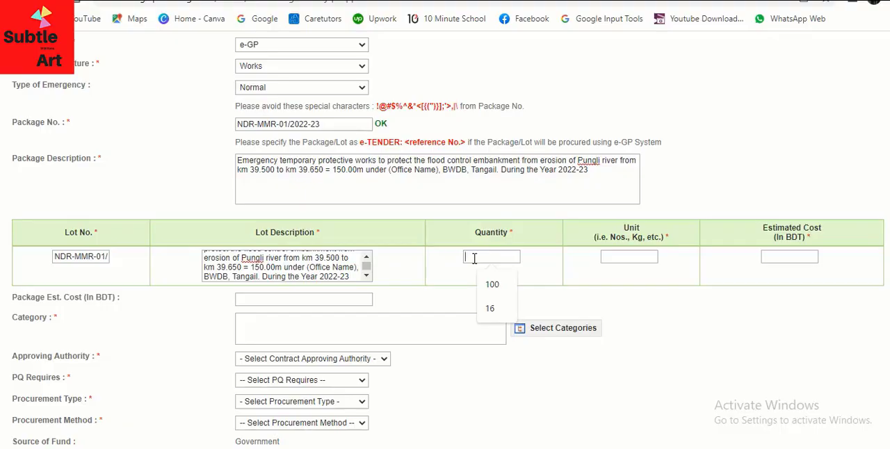
pyautogui.write('m')
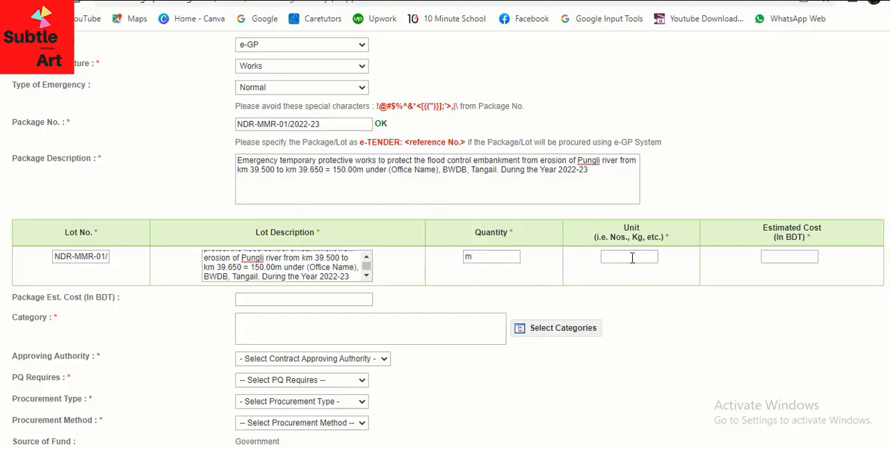
pyautogui.moveTo(490, 257); pyautogui.dragTo(455, 261)
pyautogui.write('150')
pyautogui.click(629, 257)
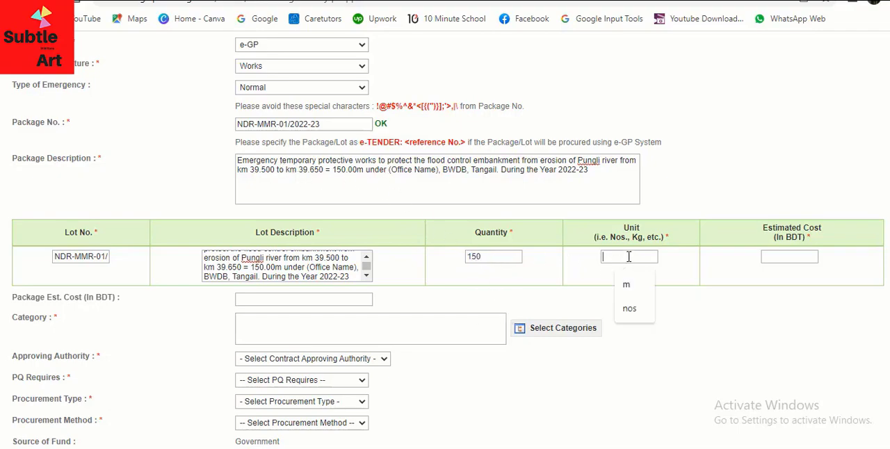
pyautogui.write('m')
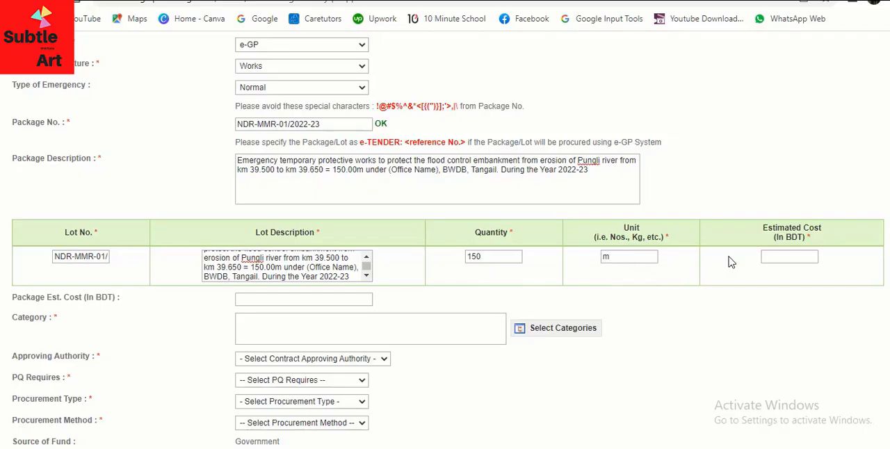
# - Check the total in the Excel cost estimate and enter 7163000 as the lot's Estimated Cost in the e-GP form
pyautogui.click(788, 255)
pyautogui.click(497, 445)
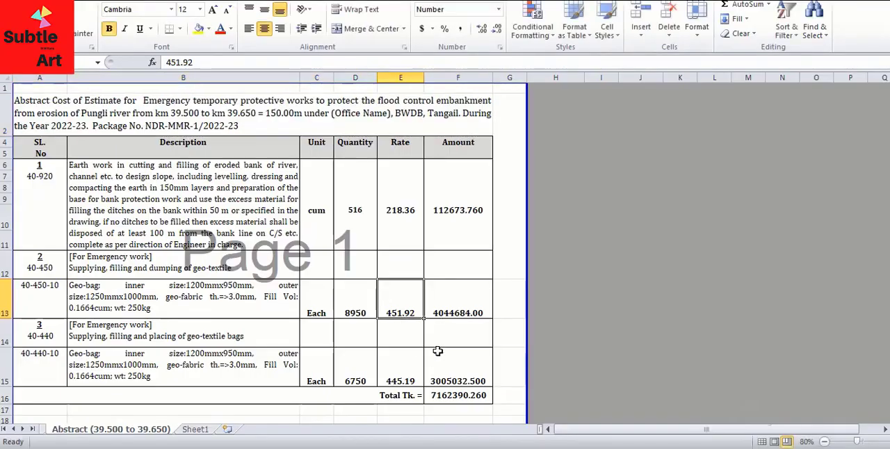
pyautogui.click(470, 402)
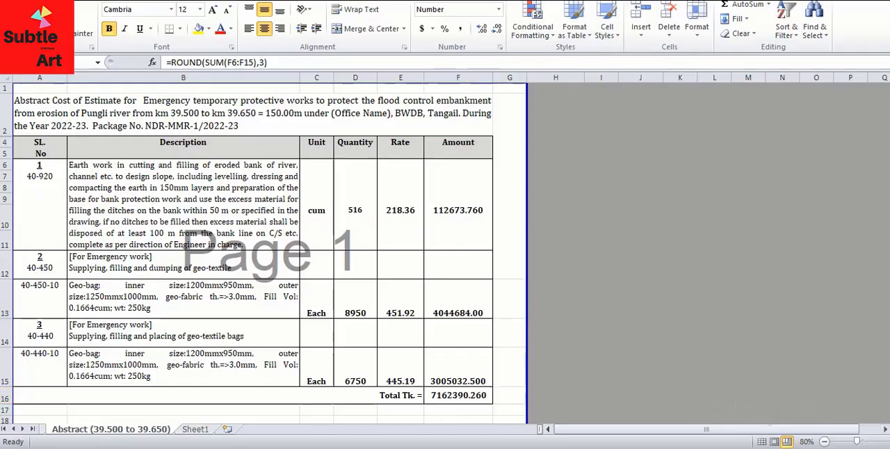
pyautogui.hotkey('alt', 'Tab')
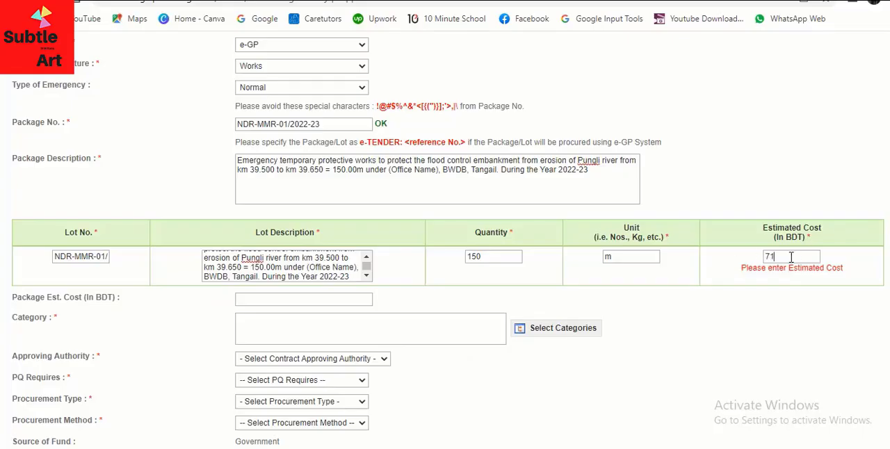
pyautogui.click(791, 257)
pyautogui.write('7163000')
pyautogui.click(705, 281)
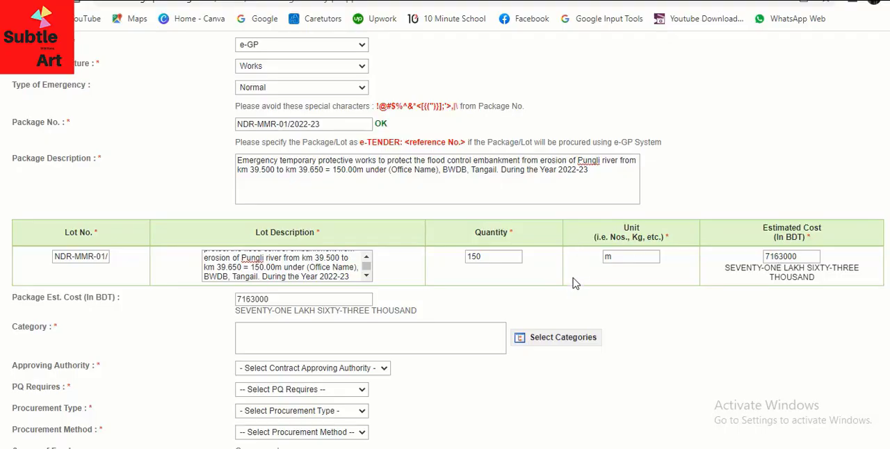
# - Assign the category Engineering works and construction works, found under Construction work, Works for complete or part construction and civil engineering work
pyautogui.scroll(-1, 212, 254)
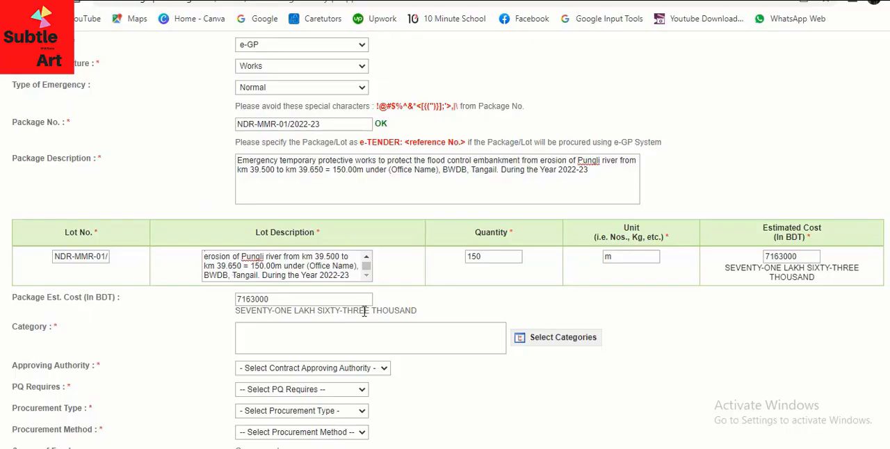
pyautogui.scroll(-1, 367, 297)
pyautogui.scroll(-2, 367, 297)
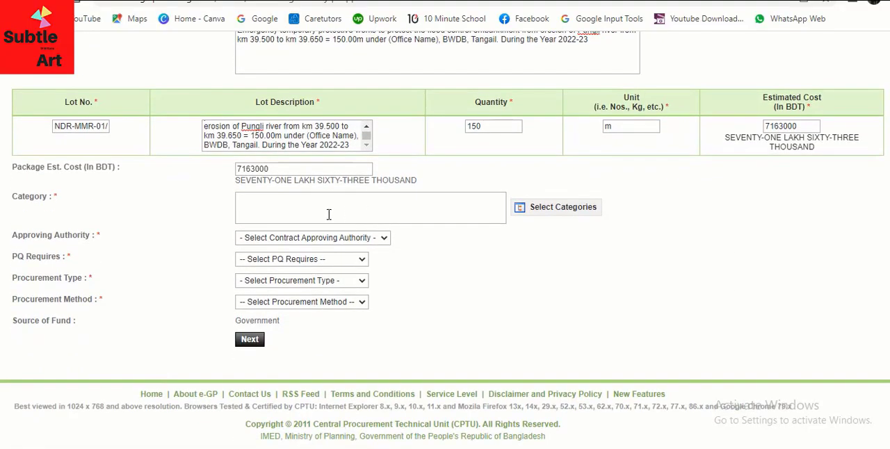
pyautogui.click(549, 212)
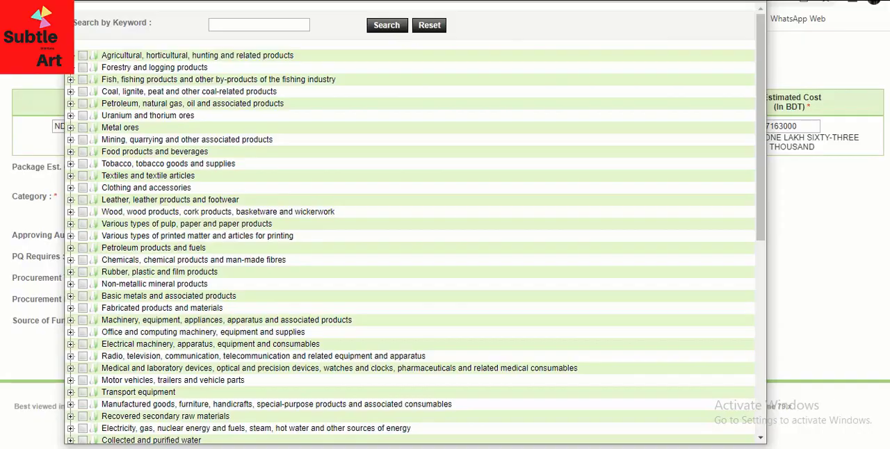
pyautogui.moveTo(400, 0); pyautogui.dragTo(388, 15)
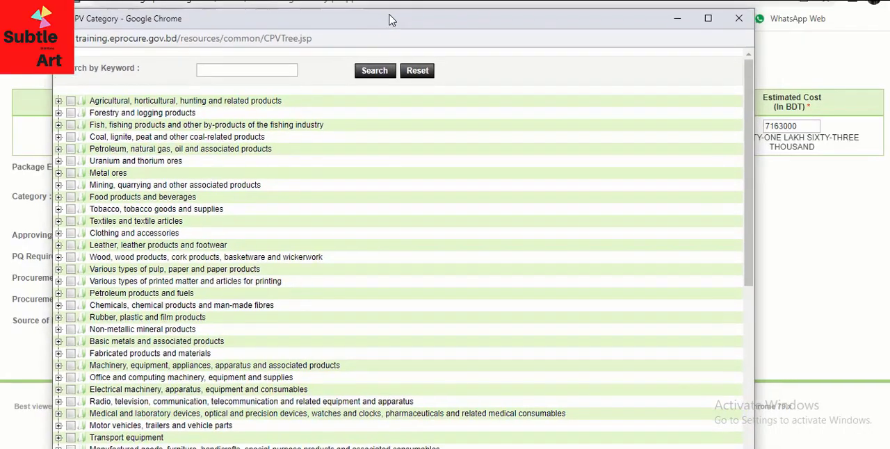
pyautogui.scroll(-3, 275, 173)
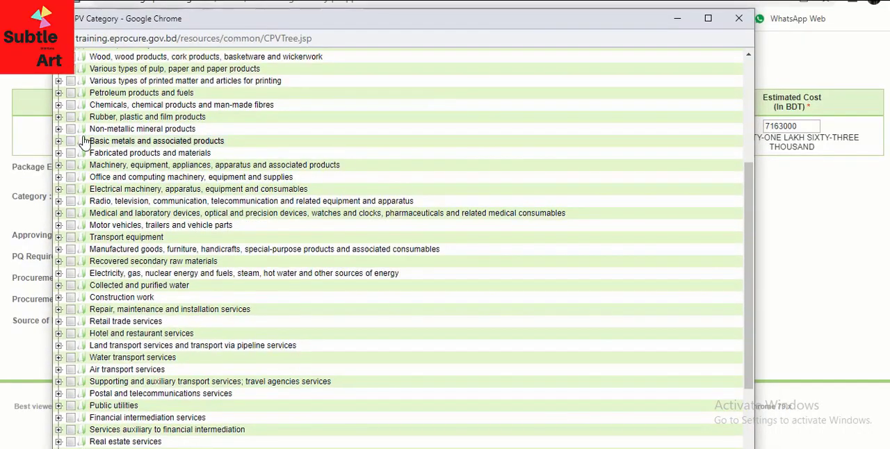
pyautogui.click(58, 297)
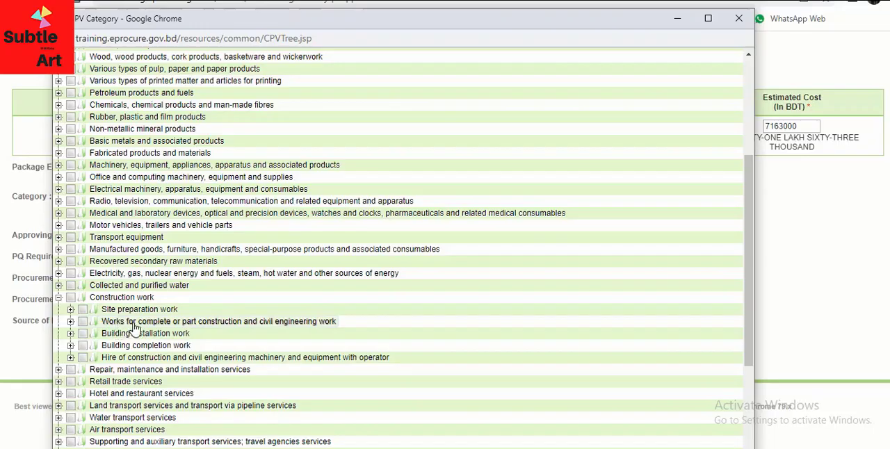
pyautogui.click(71, 322)
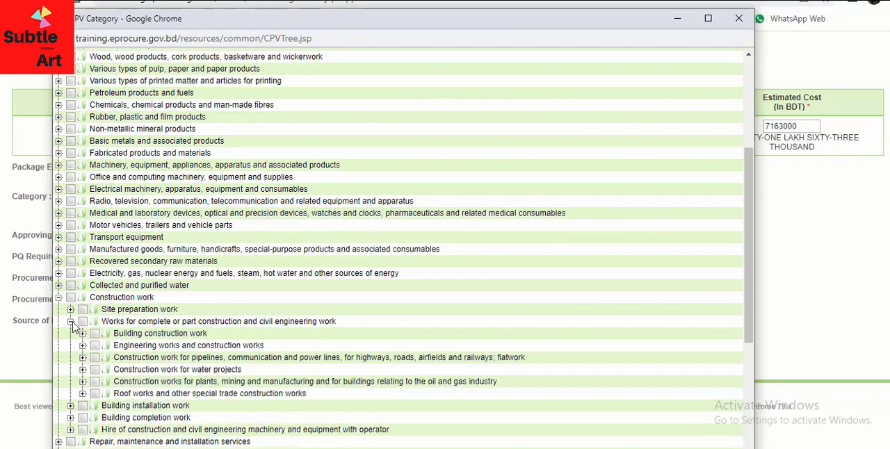
pyautogui.click(95, 346)
pyautogui.scroll(-5, 261, 285)
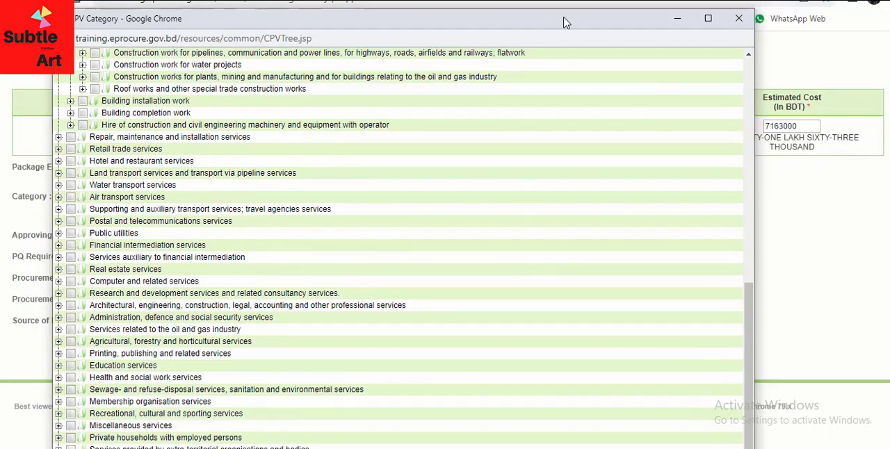
pyautogui.moveTo(565, 19); pyautogui.dragTo(557, 0)
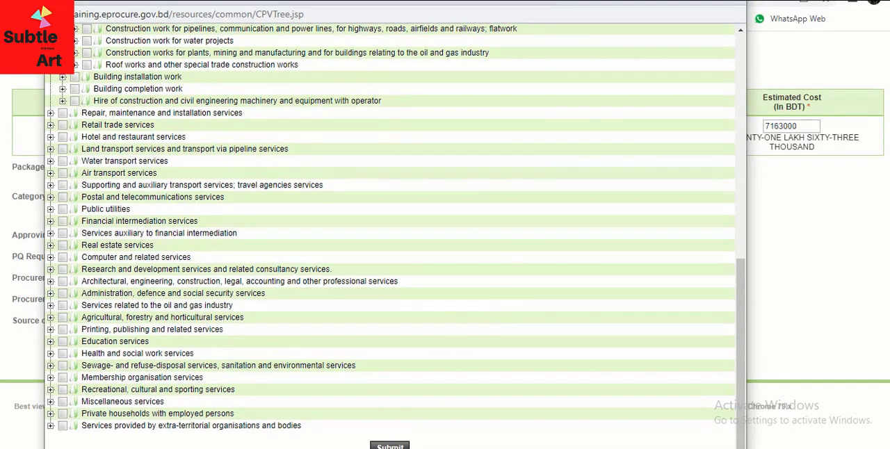
pyautogui.moveTo(568, 1); pyautogui.dragTo(567, 0)
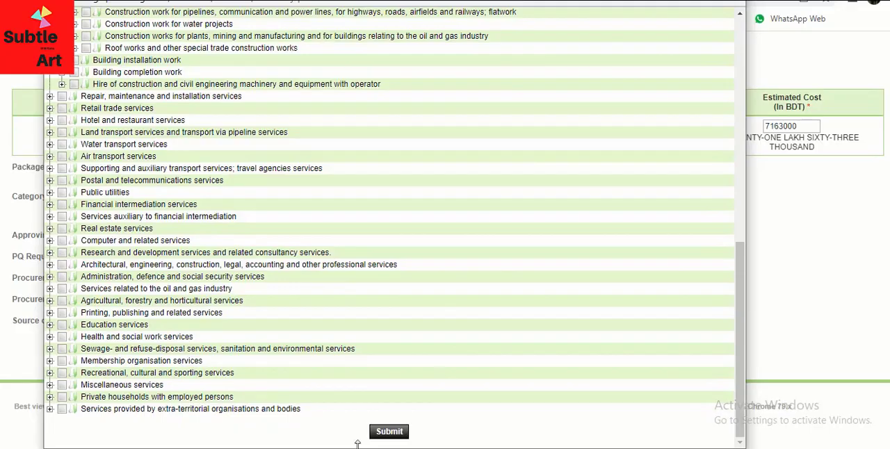
pyautogui.click(390, 431)
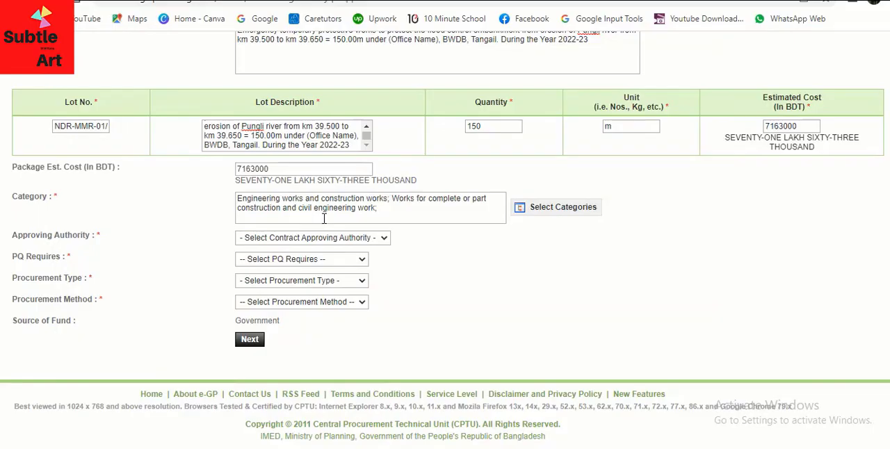
# - Set the Approving Authority to PE, PQ Requires to No and the Procurement Type to NCT
pyautogui.click(354, 237)
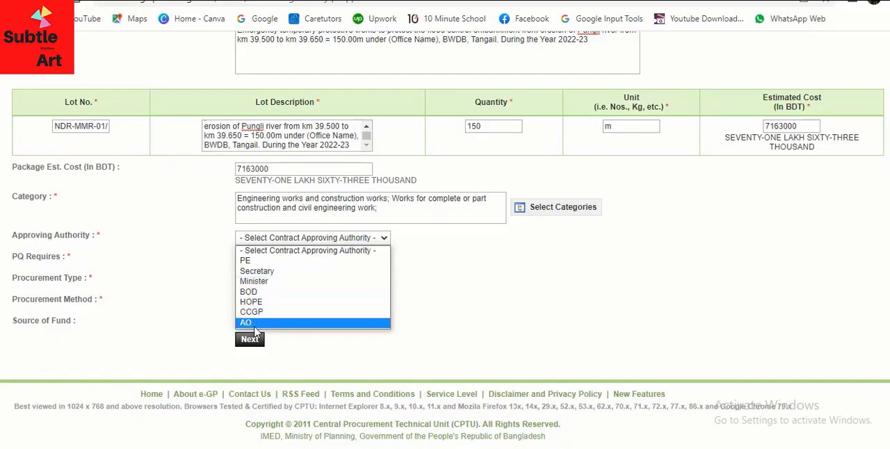
pyautogui.click(270, 261)
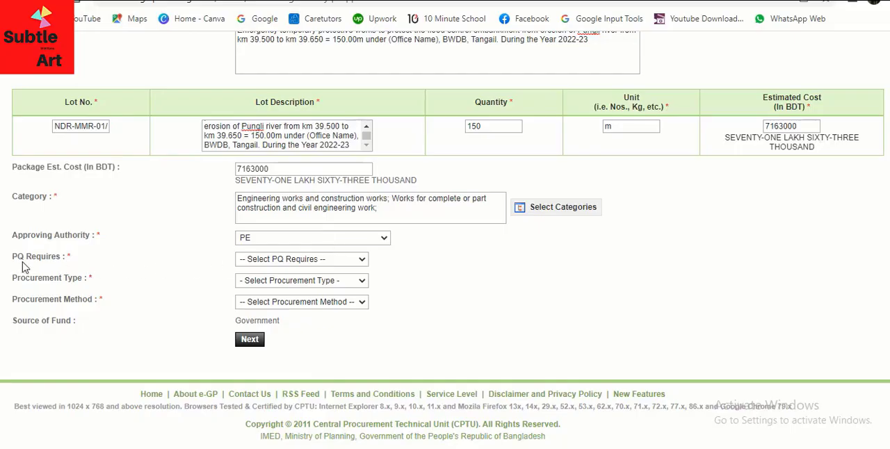
pyautogui.click(297, 260)
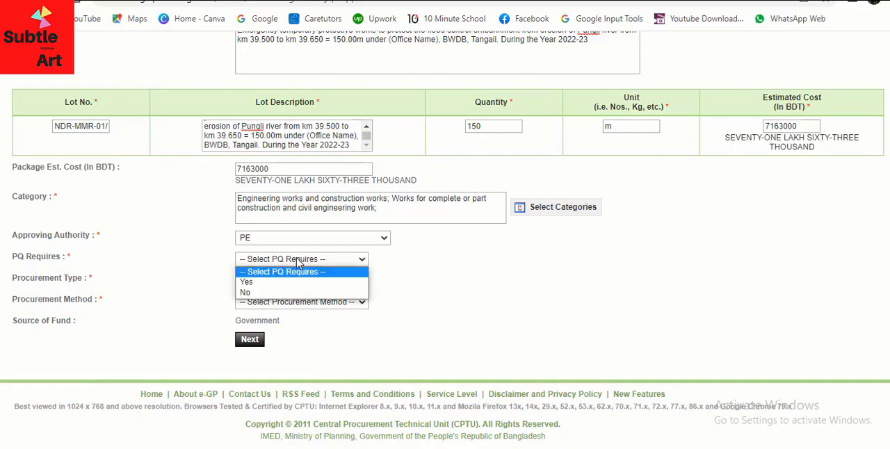
pyautogui.click(256, 293)
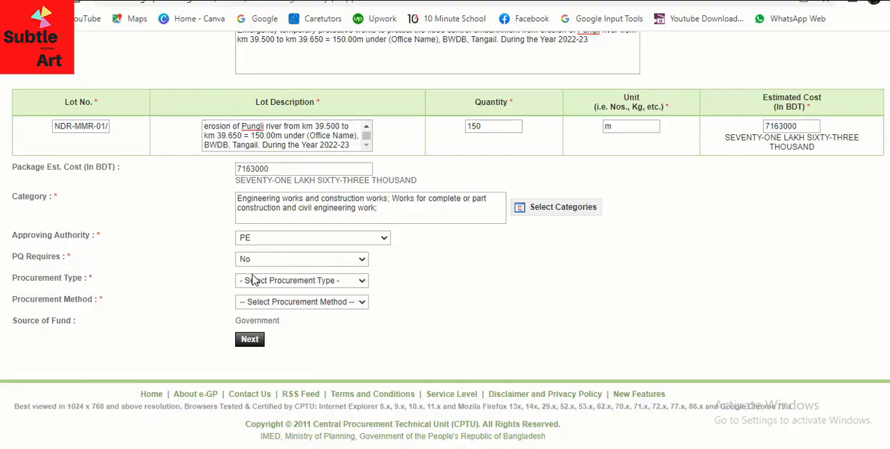
pyautogui.click(278, 282)
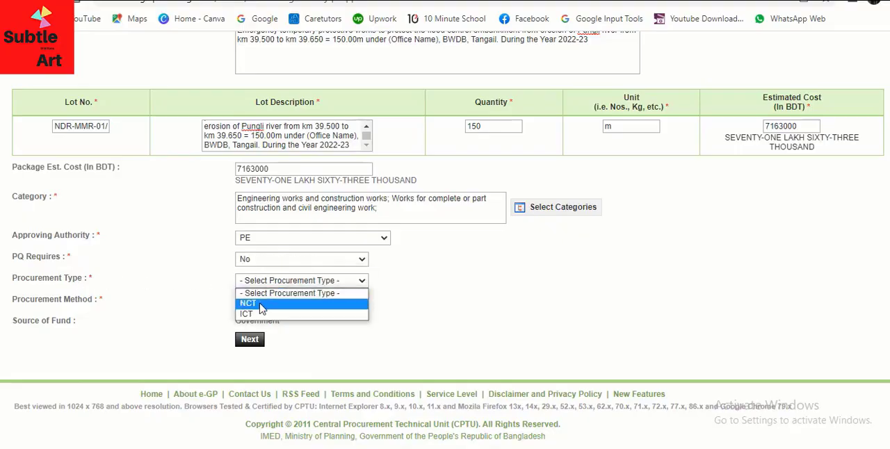
pyautogui.click(262, 306)
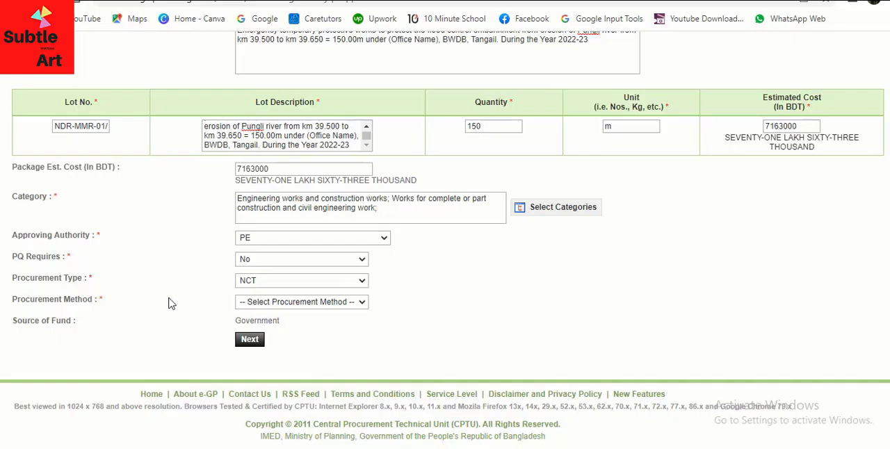
# - Set the Procurement Method to Limited Tendering Method and submit the package details to continue to the tender/proposal dates
pyautogui.click(265, 308)
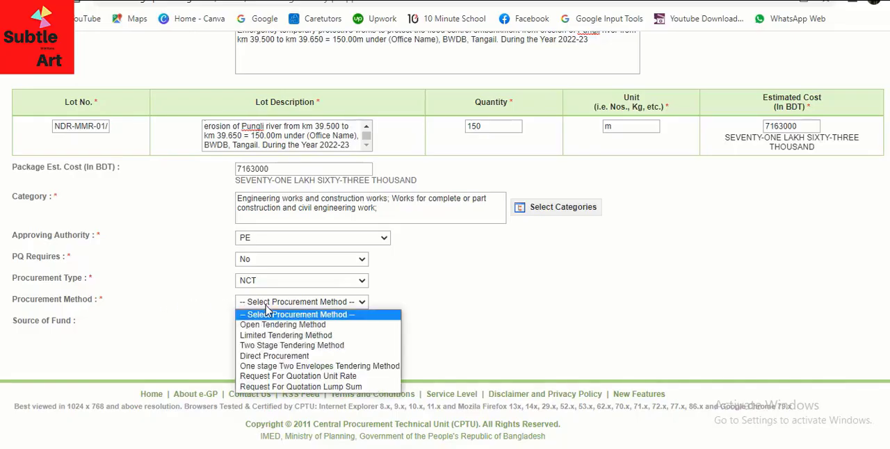
pyautogui.click(282, 335)
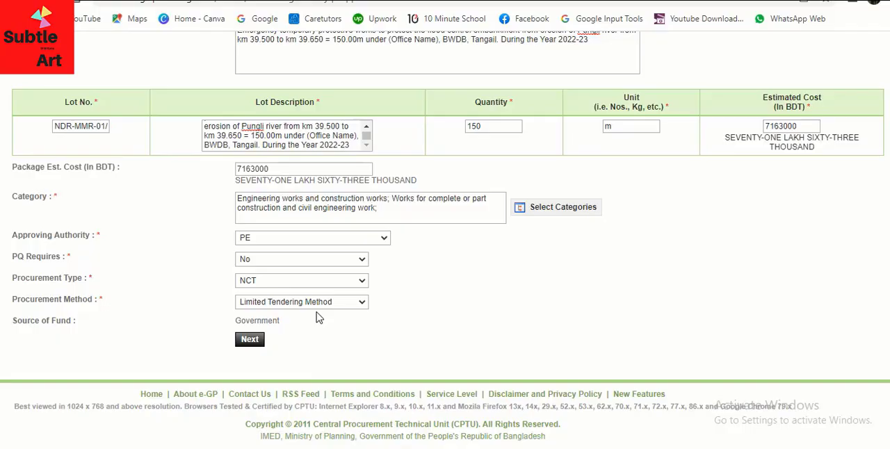
pyautogui.click(250, 340)
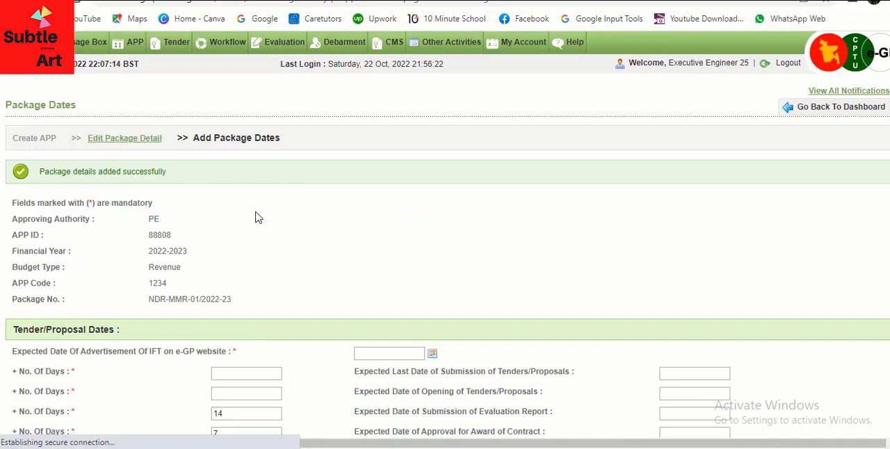
pyautogui.scroll(-1, 255, 217)
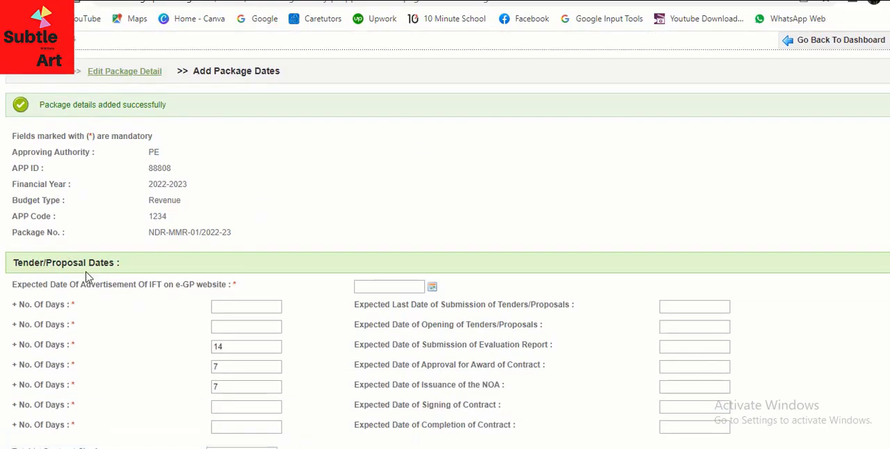
pyautogui.scroll(-1, 116, 259)
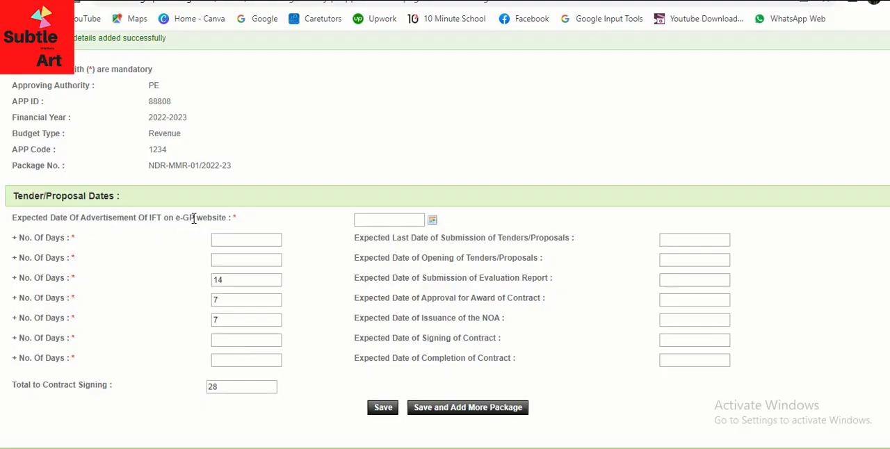
# - Set the expected advertisement date to 23/10/2022, with 14 days to the last submission date and 1 day to tender opening
pyautogui.click(380, 219)
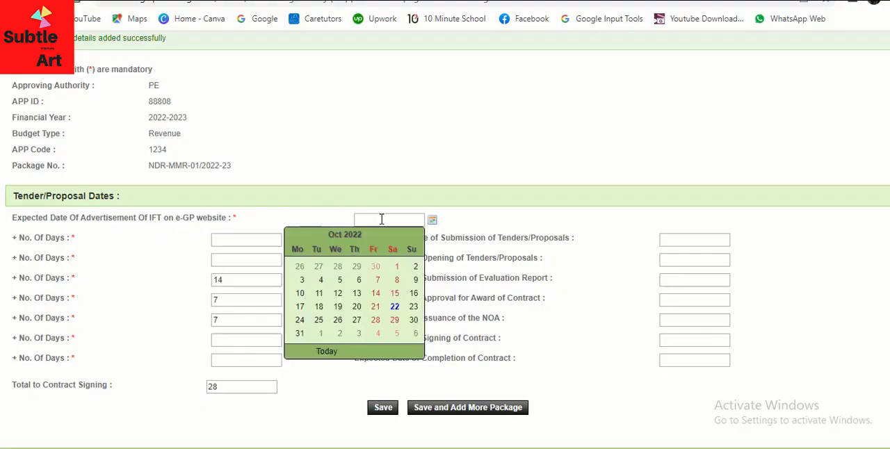
pyautogui.click(413, 306)
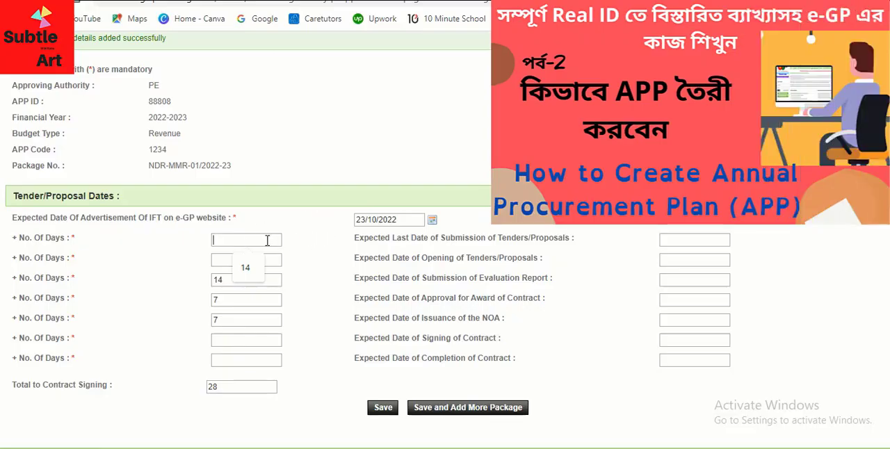
pyautogui.write('14')
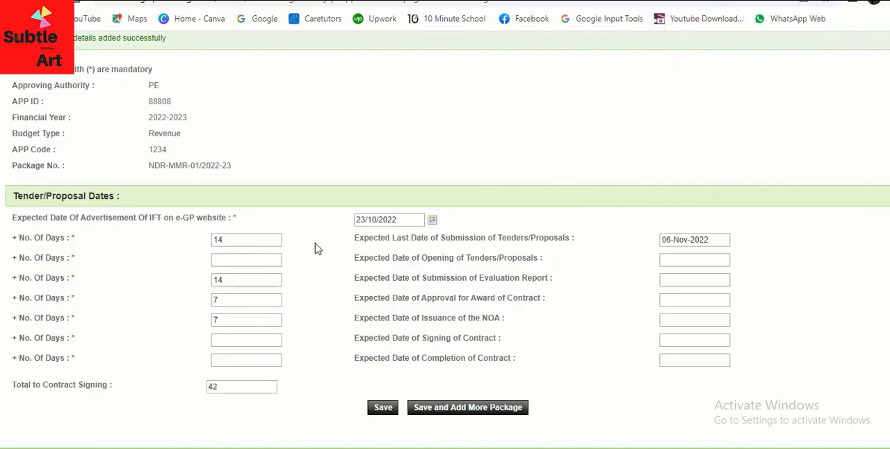
pyautogui.click(248, 261)
pyautogui.write('1')
pyautogui.click(310, 267)
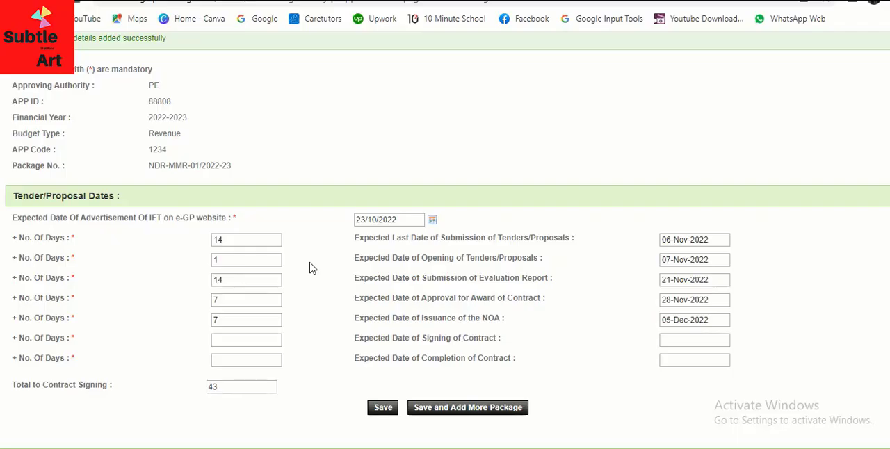
# - Set the number of days to 3 for signing of the contract and 90 for completion of the contract
pyautogui.click(255, 339)
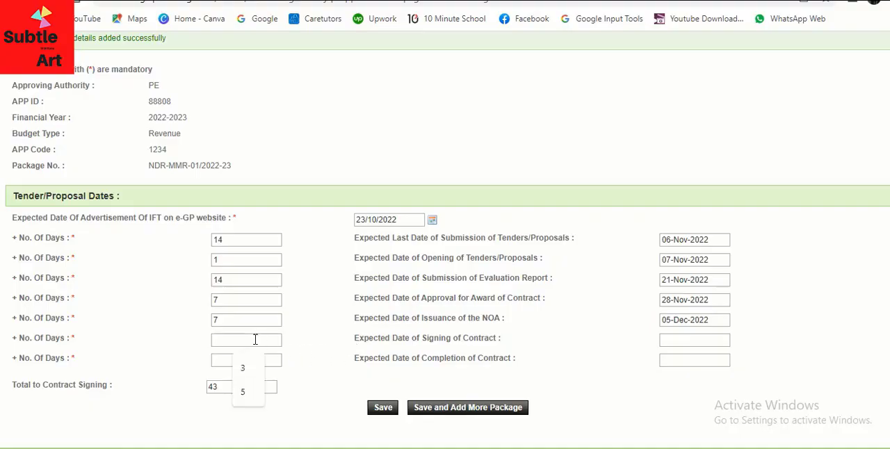
pyautogui.write('3')
pyautogui.click(318, 348)
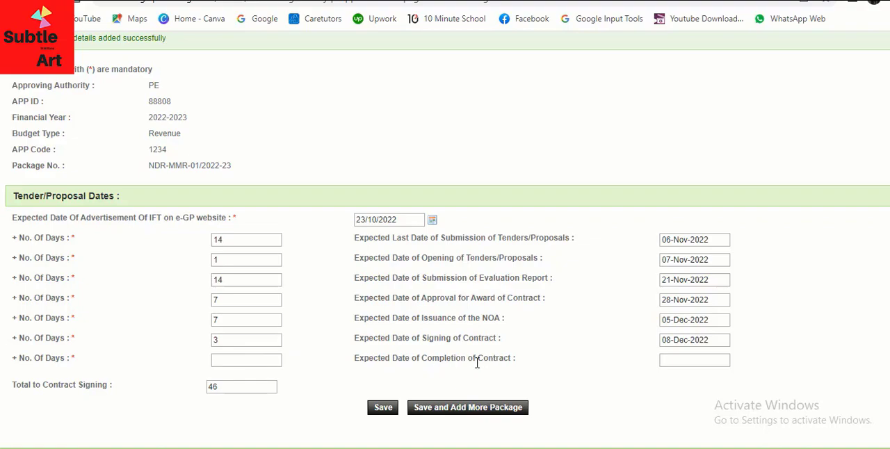
pyautogui.click(263, 360)
pyautogui.write('90')
pyautogui.click(330, 329)
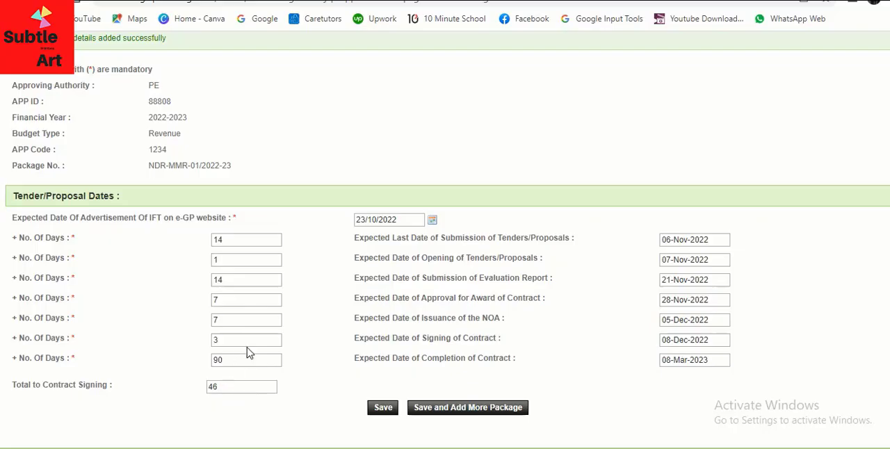
# - Check the filled-in tender/proposal dates and save them without adding another package
pyautogui.scroll(2, 327, 318)
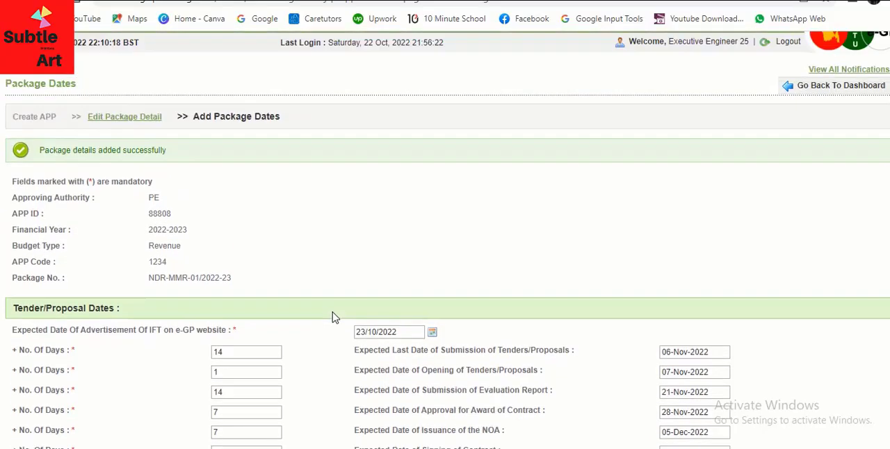
pyautogui.scroll(-3, 331, 318)
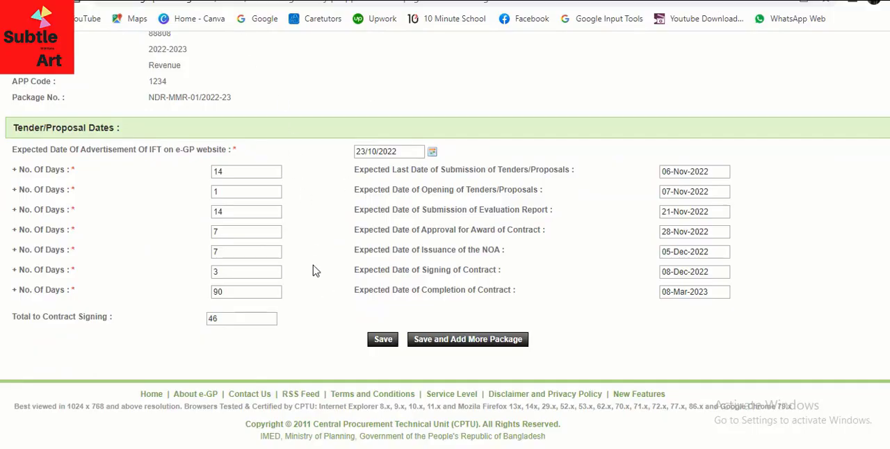
pyautogui.scroll(1, 314, 282)
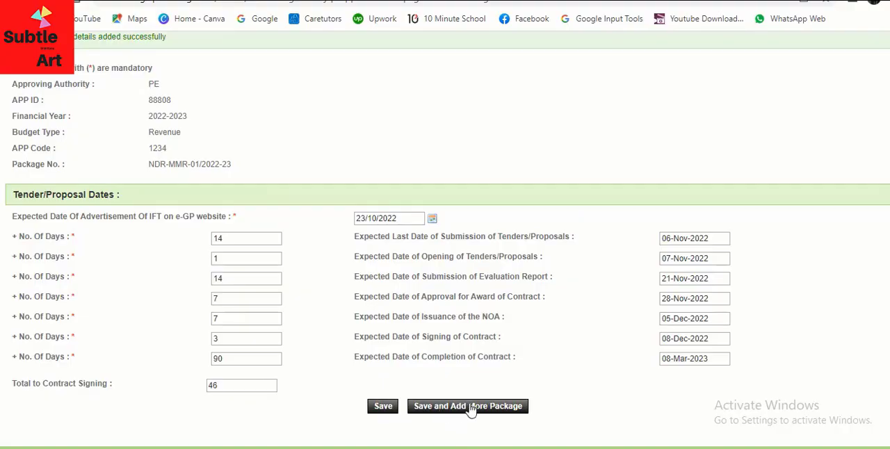
pyautogui.click(379, 410)
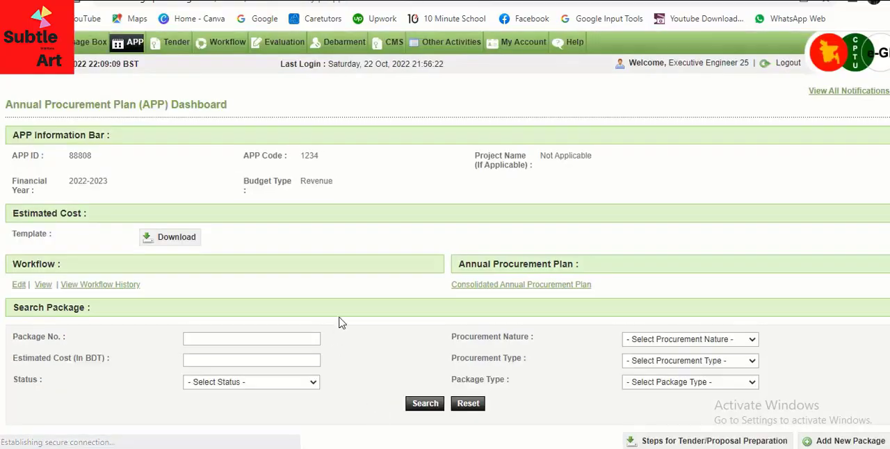
# - Examine the APP dashboard, checking the APP ID and the entry for package NDR-MMR-01/2022-23 in the package list
pyautogui.scroll(-5, 399, 279)
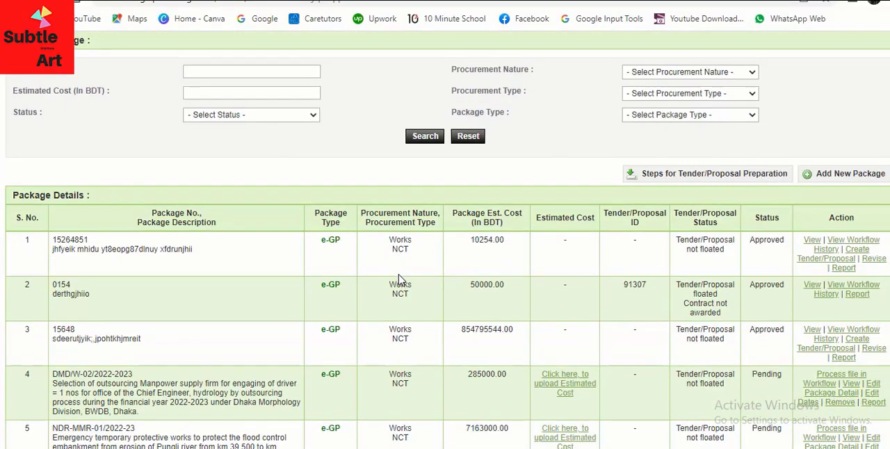
pyautogui.scroll(3, 400, 279)
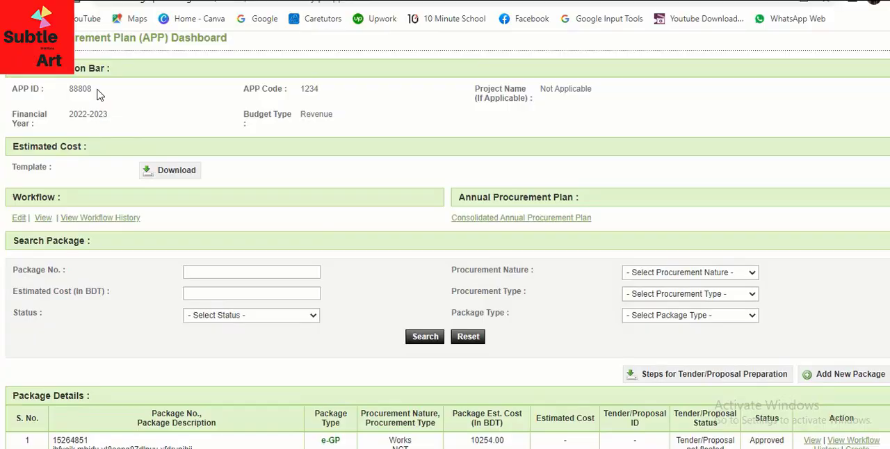
pyautogui.moveTo(91, 89); pyautogui.dragTo(61, 89)
pyautogui.click(127, 98)
pyautogui.scroll(-3, 455, 274)
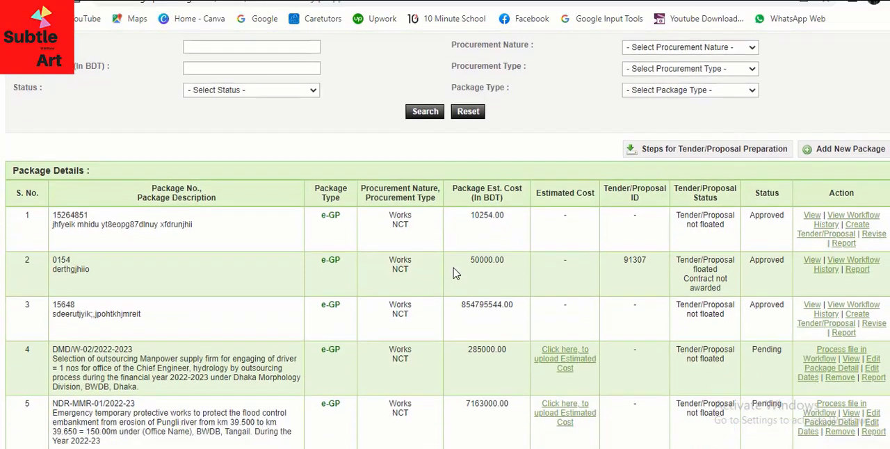
pyautogui.scroll(-2, 455, 275)
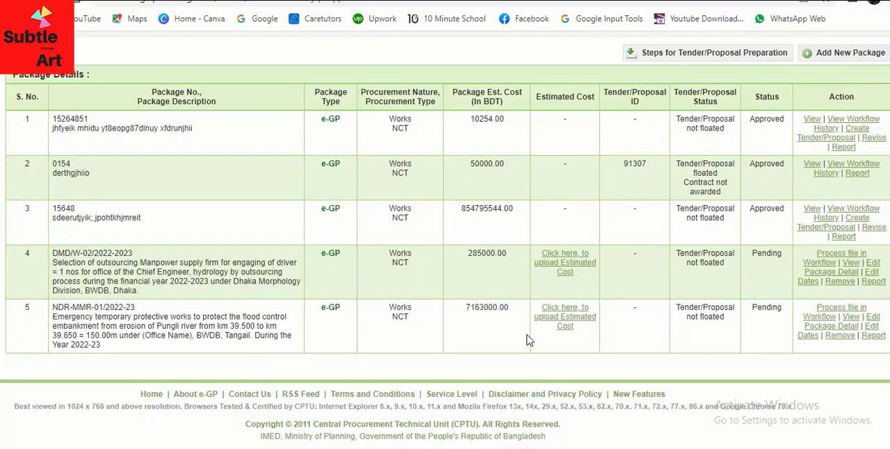
pyautogui.scroll(6, 487, 292)
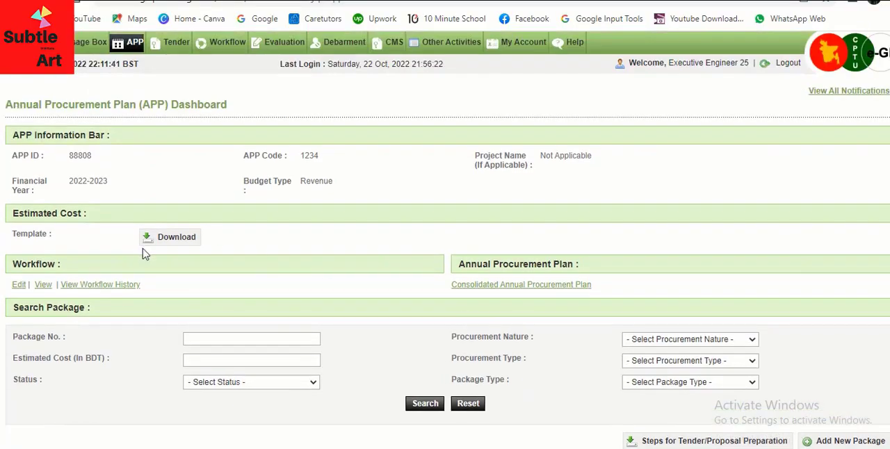
pyautogui.scroll(-1, 69, 222)
pyautogui.scroll(-1, 40, 194)
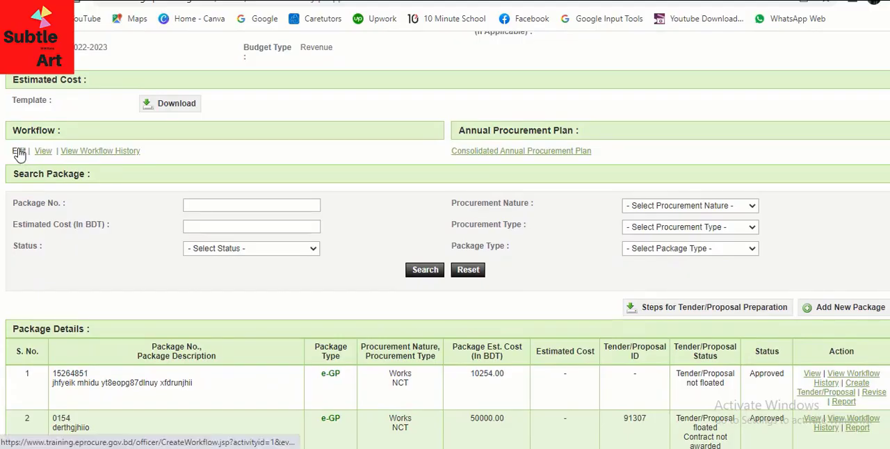
# - Edit the APP approval workflow, setting the number of reviewers to 0, and submit it
pyautogui.click(19, 152)
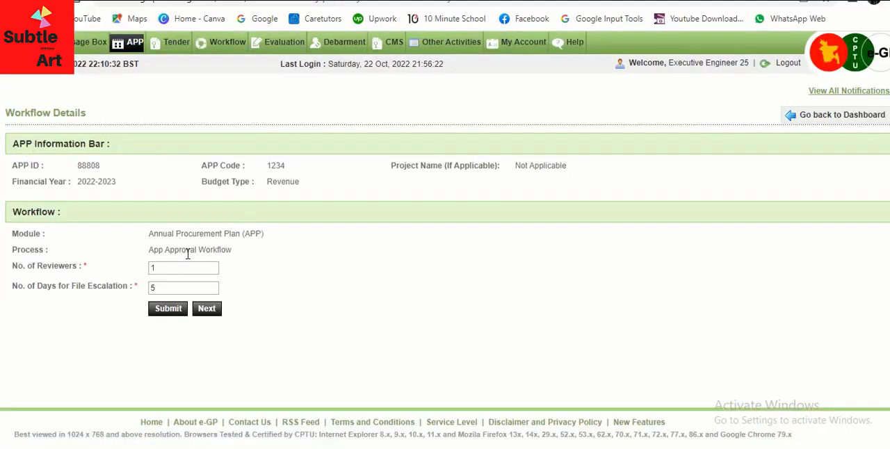
pyautogui.moveTo(185, 270); pyautogui.dragTo(125, 268)
pyautogui.write('0')
pyautogui.click(294, 274)
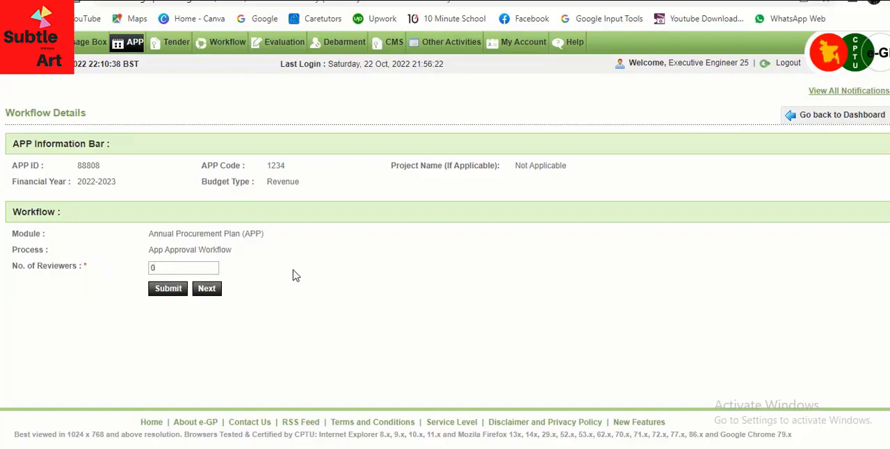
pyautogui.click(164, 289)
# - Assign the PE procurement role to both the workflow's Initiator and Approver and submit the workflow users
pyautogui.scroll(-1, 184, 229)
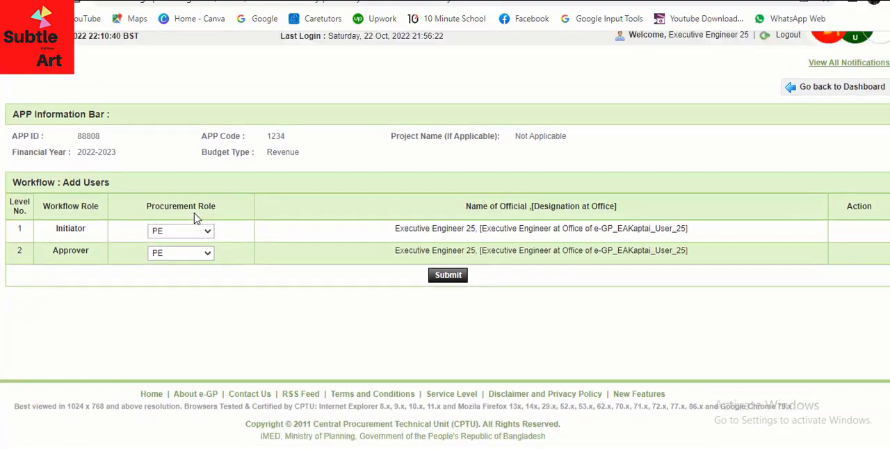
pyautogui.click(199, 231)
pyautogui.click(178, 244)
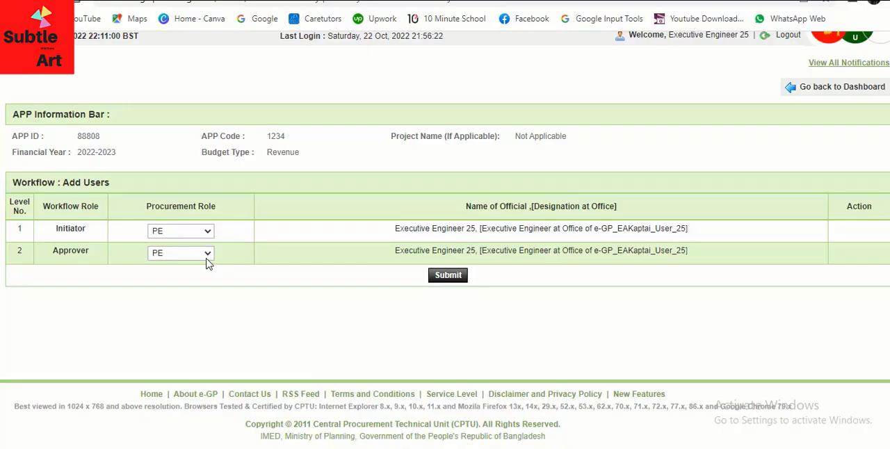
pyautogui.click(207, 253)
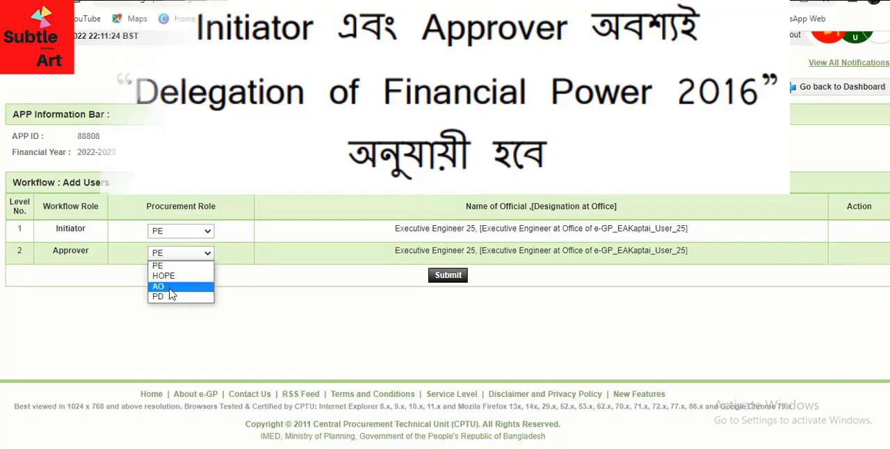
pyautogui.click(164, 267)
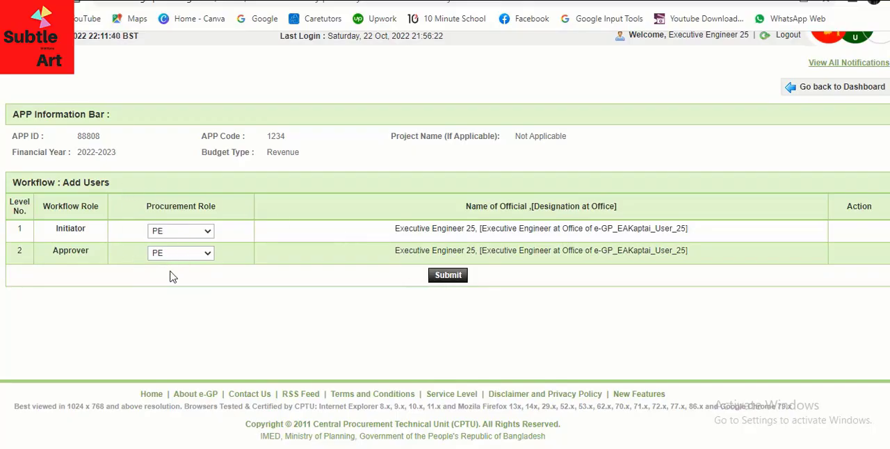
pyautogui.click(449, 277)
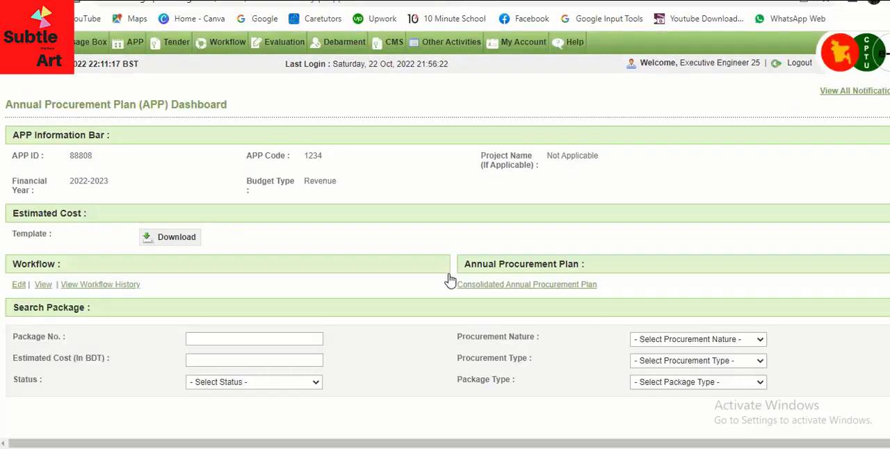
# - Find package NDR-MMR-01/2022-23 in the package list and open its Publish APP form
pyautogui.scroll(-5, 516, 276)
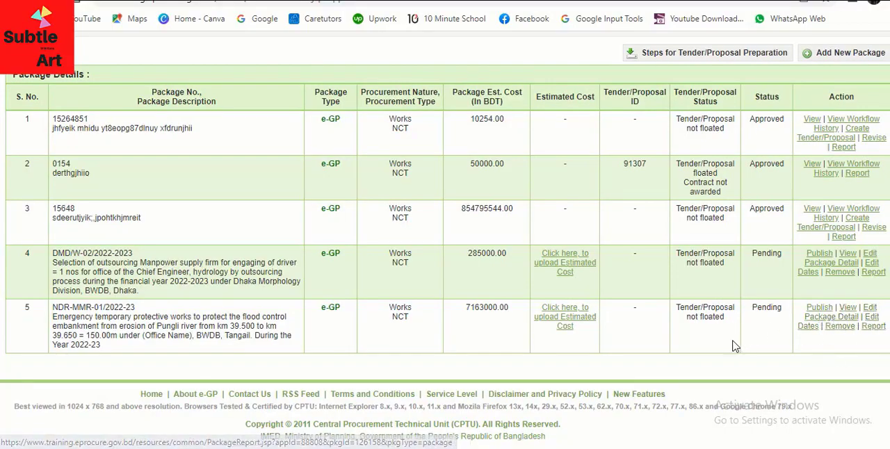
pyautogui.scroll(1, 710, 399)
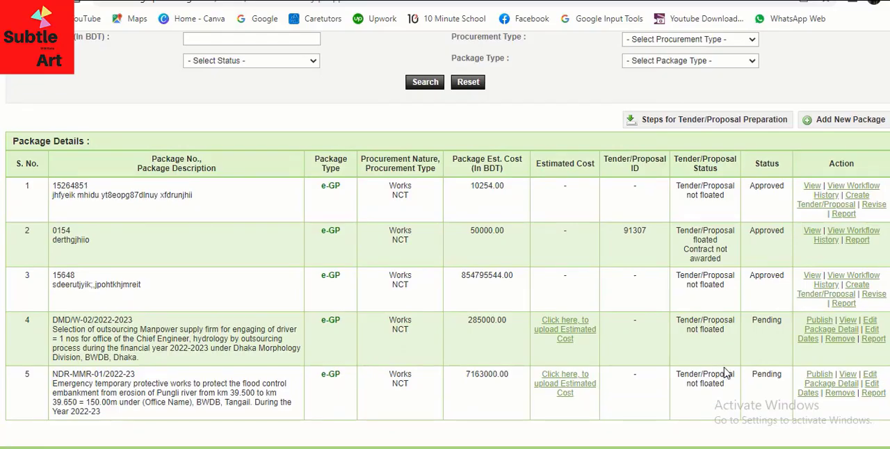
pyautogui.scroll(-2, 733, 358)
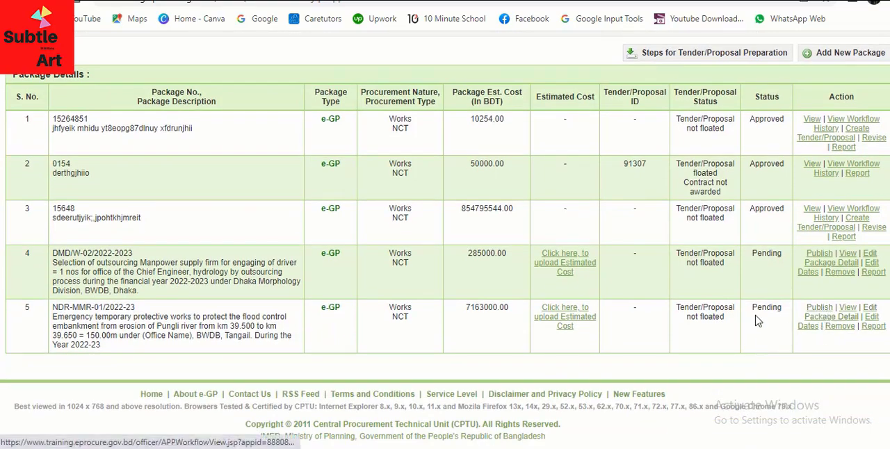
pyautogui.click(819, 308)
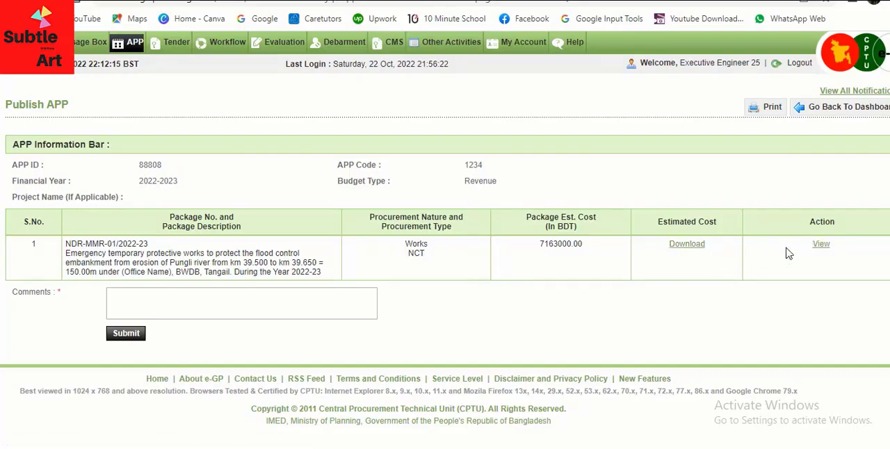
# - Publish the package with the comment "Published" and check its status in the package list
pyautogui.click(128, 296)
pyautogui.write('Published')
pyautogui.click(128, 335)
pyautogui.click(124, 333)
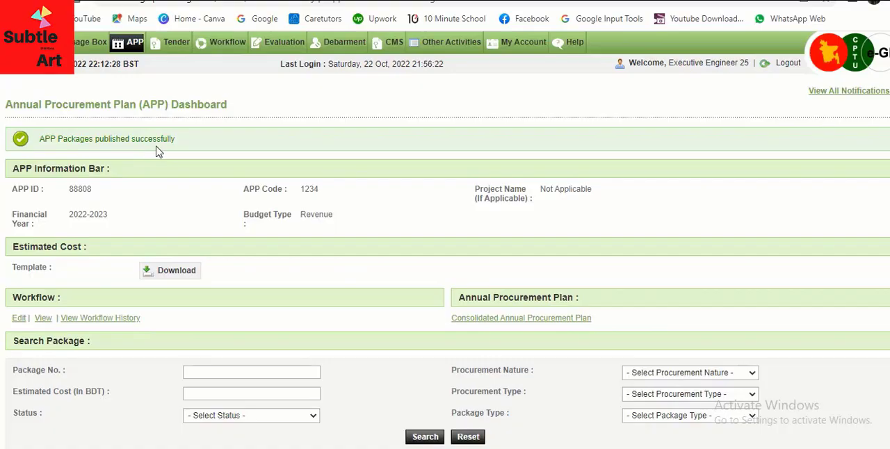
pyautogui.scroll(-6, 493, 226)
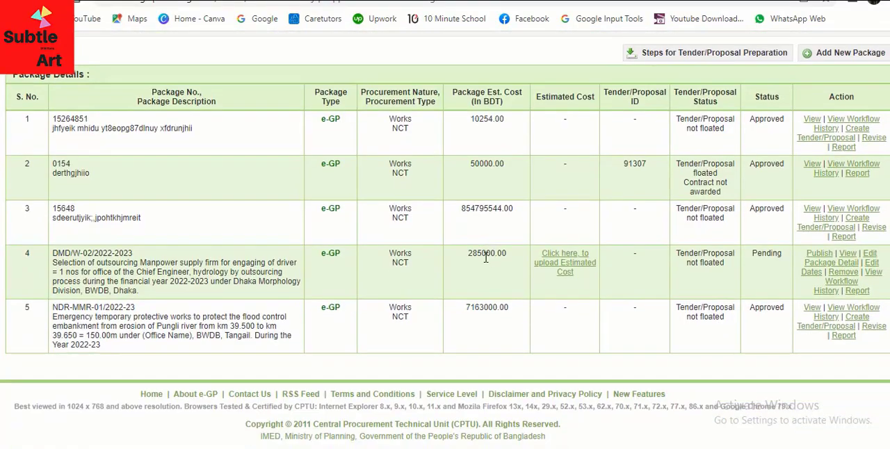